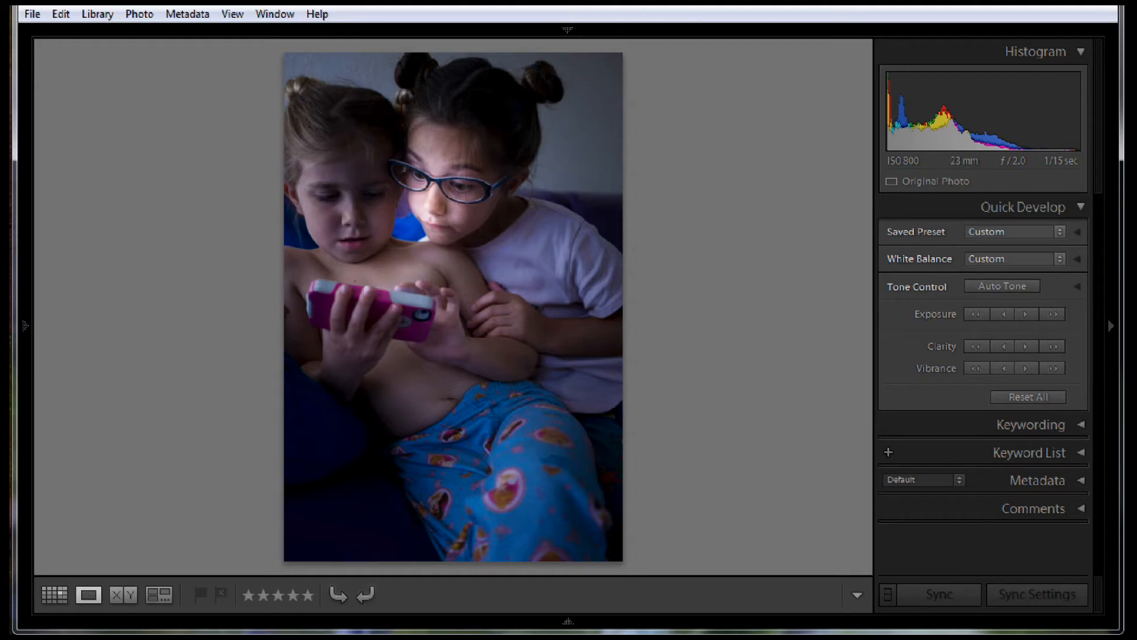
Compare the dark, phone-lit edit of the two girls with the bright version of the same photo
key(Left)
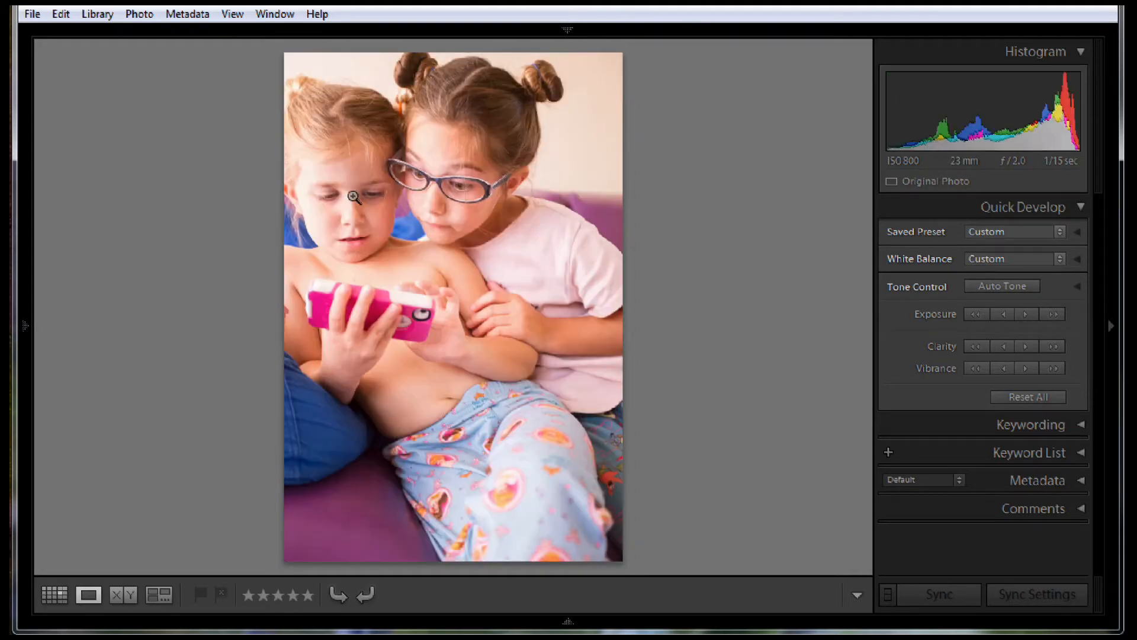
key(Right)
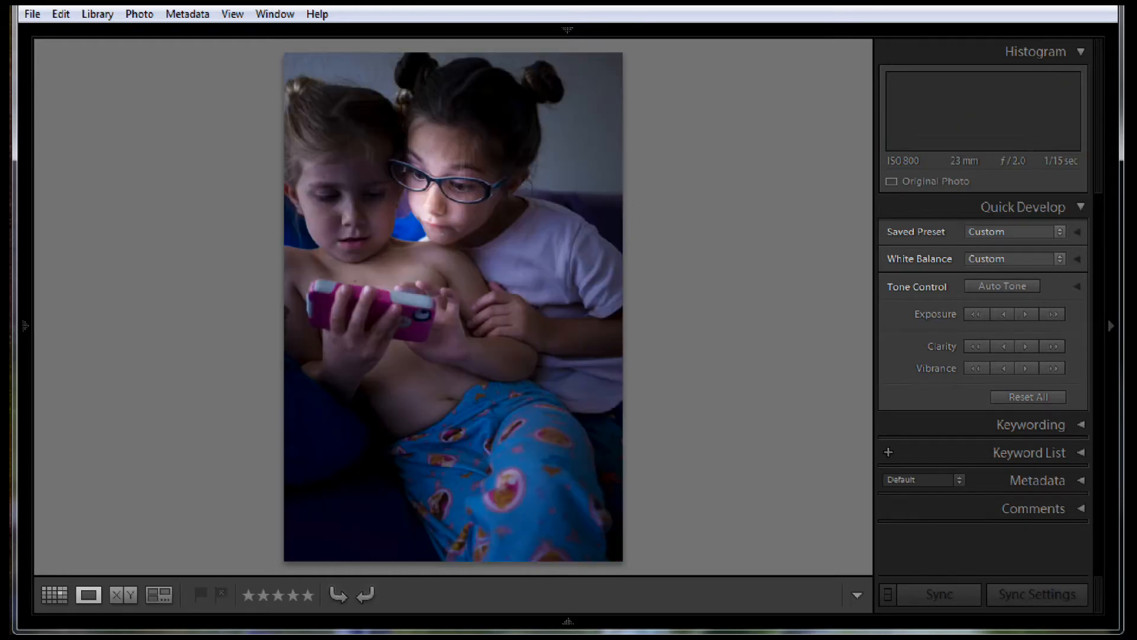
key(Left)
key(Right)
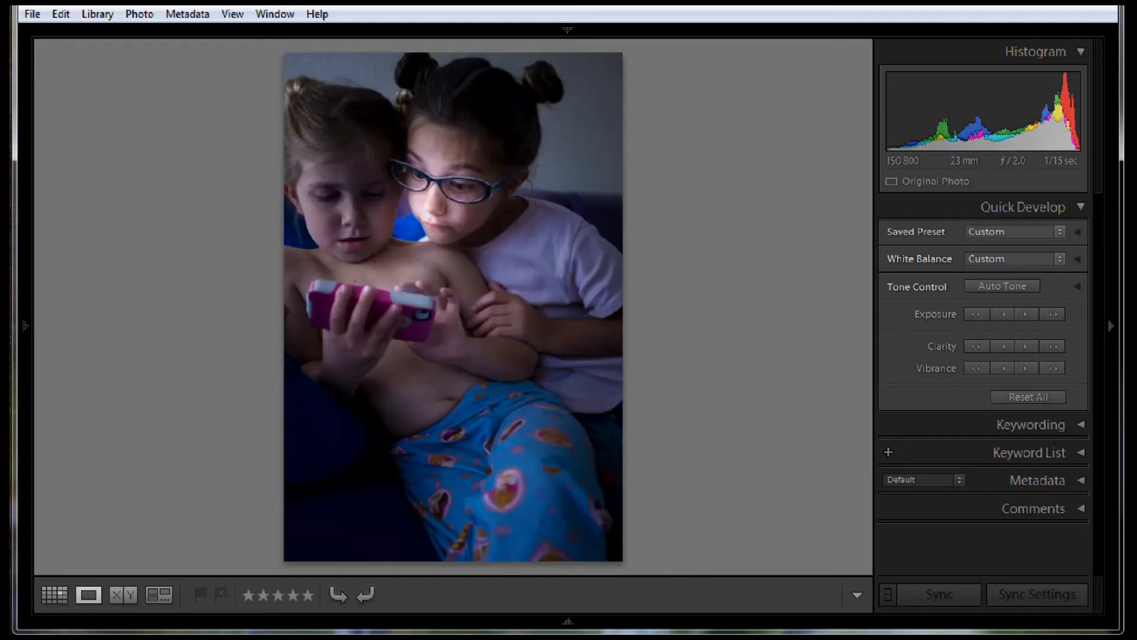
key(Left)
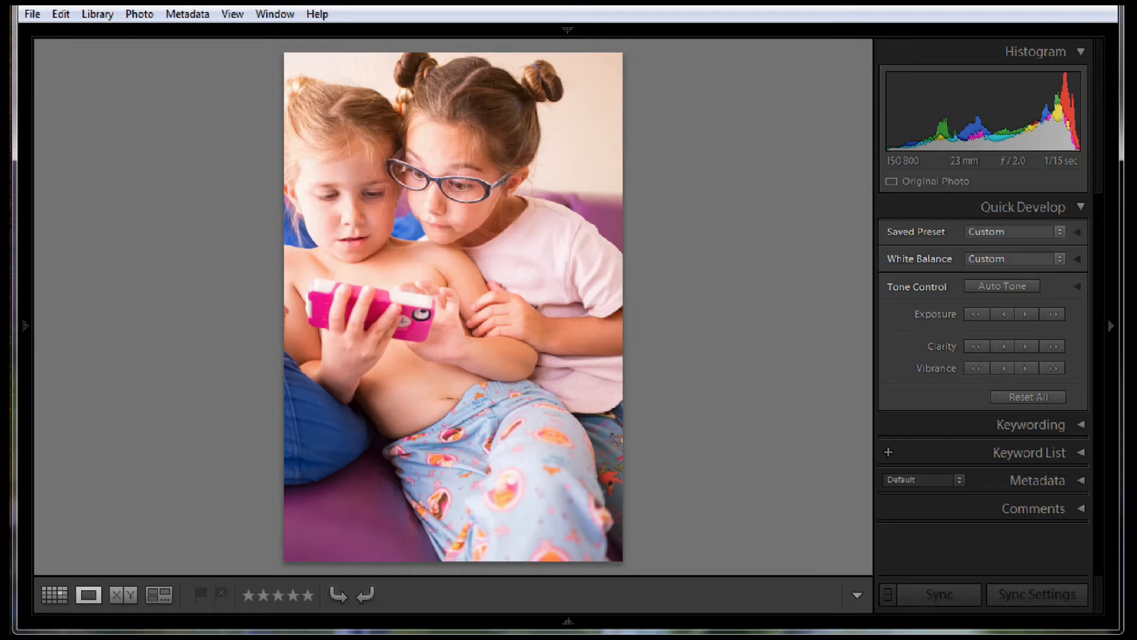
key(Right)
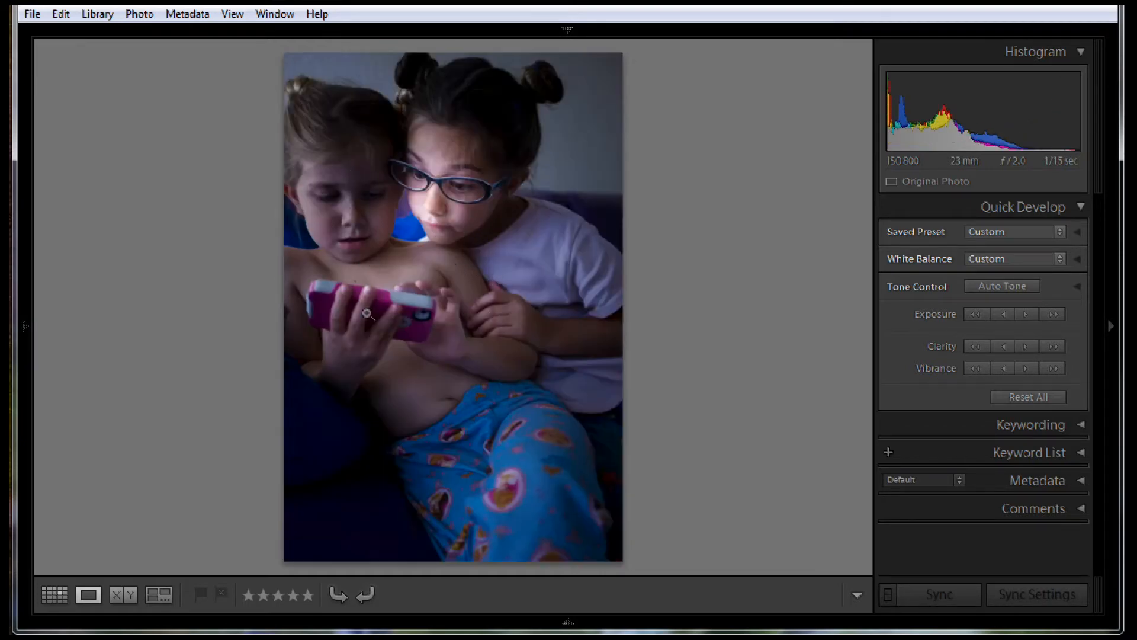
key(Left)
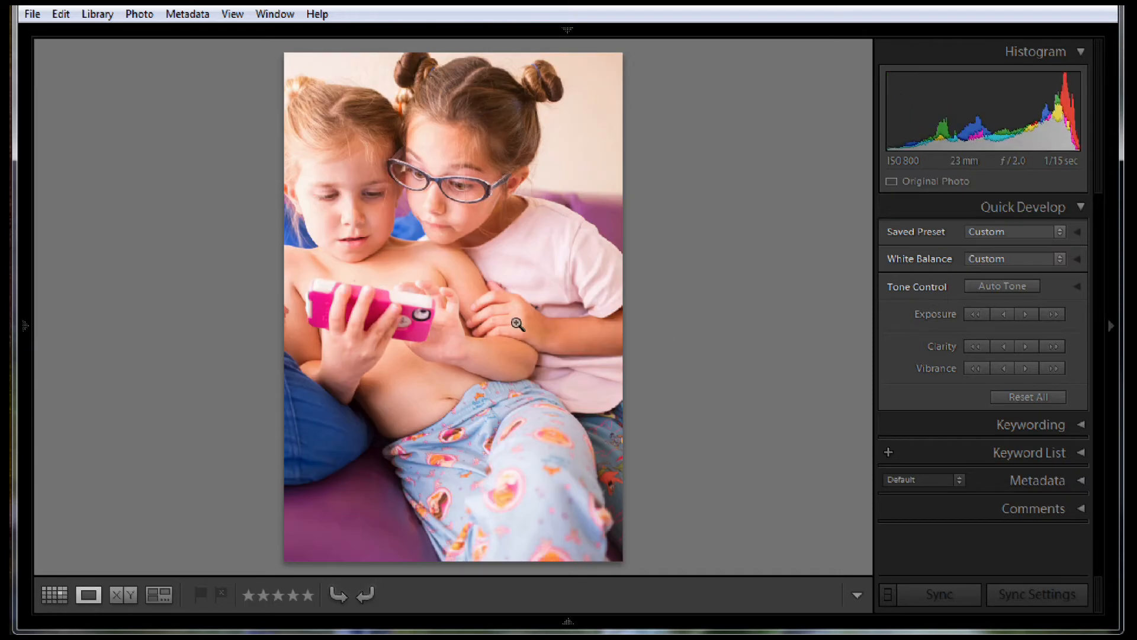
Open the bright photo in the Develop module and draw a Radial Filter ellipse between the girls' faces, tilted towards the older girl's forehead
click(555, 34)
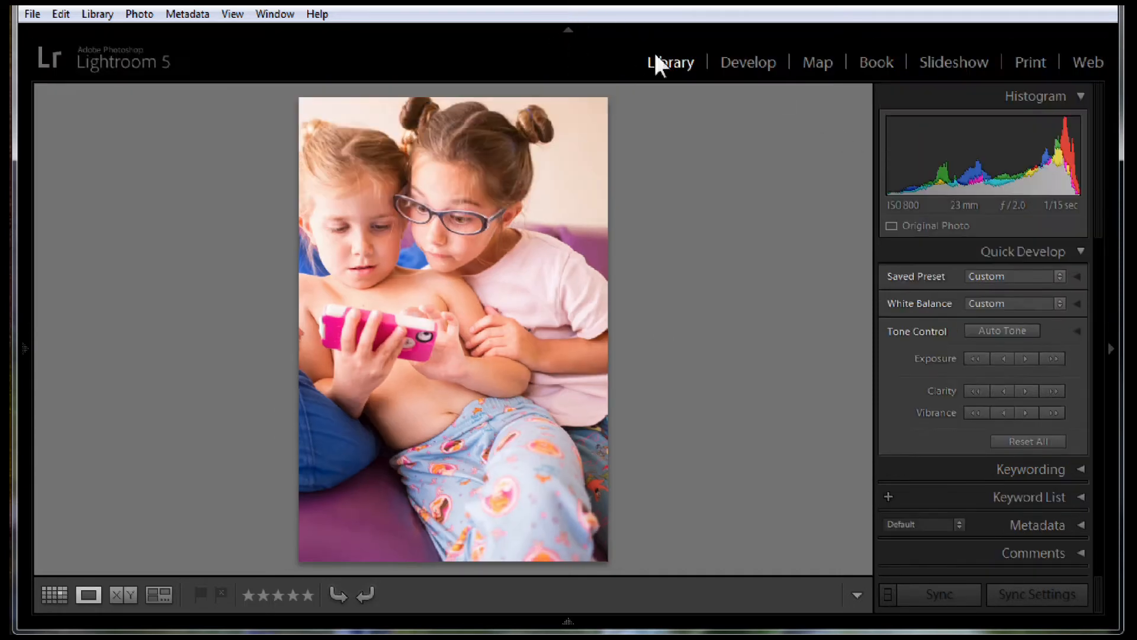
click(759, 63)
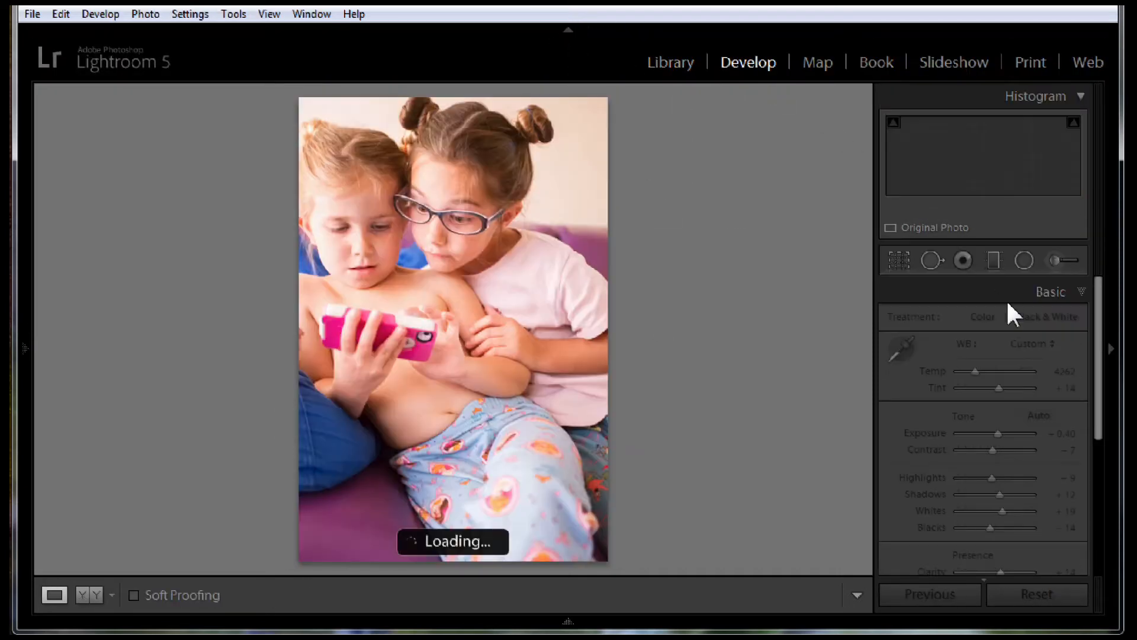
click(1025, 261)
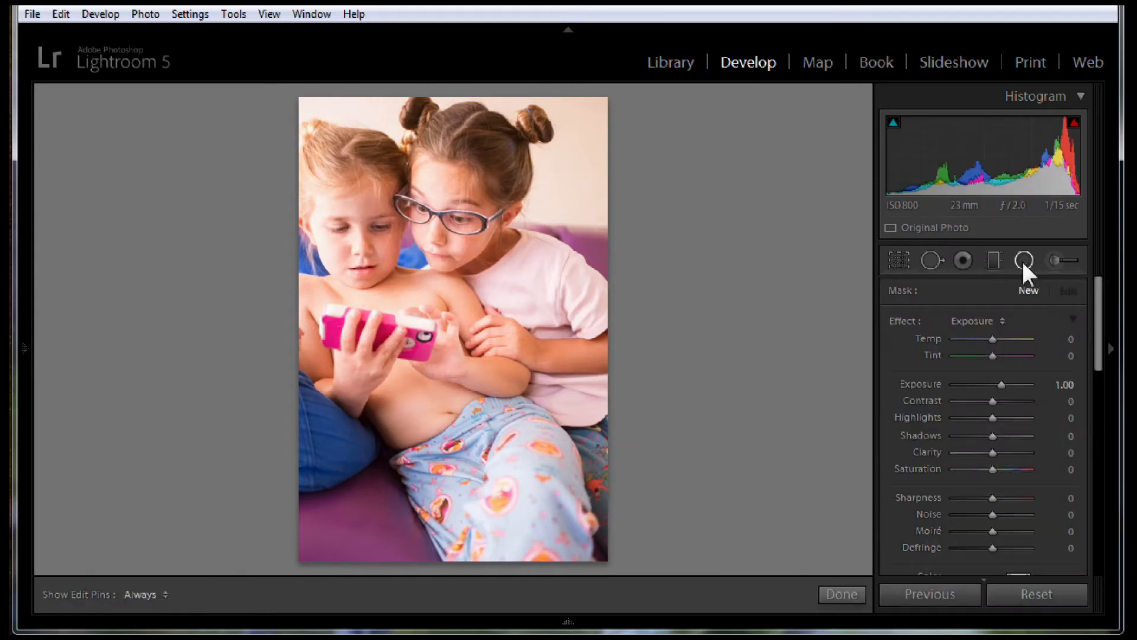
mouse_move(404, 207)
mouse_down()
mouse_move(437, 278)
mouse_move(429, 242)
mouse_move(410, 234)
mouse_move(412, 254)
mouse_up()
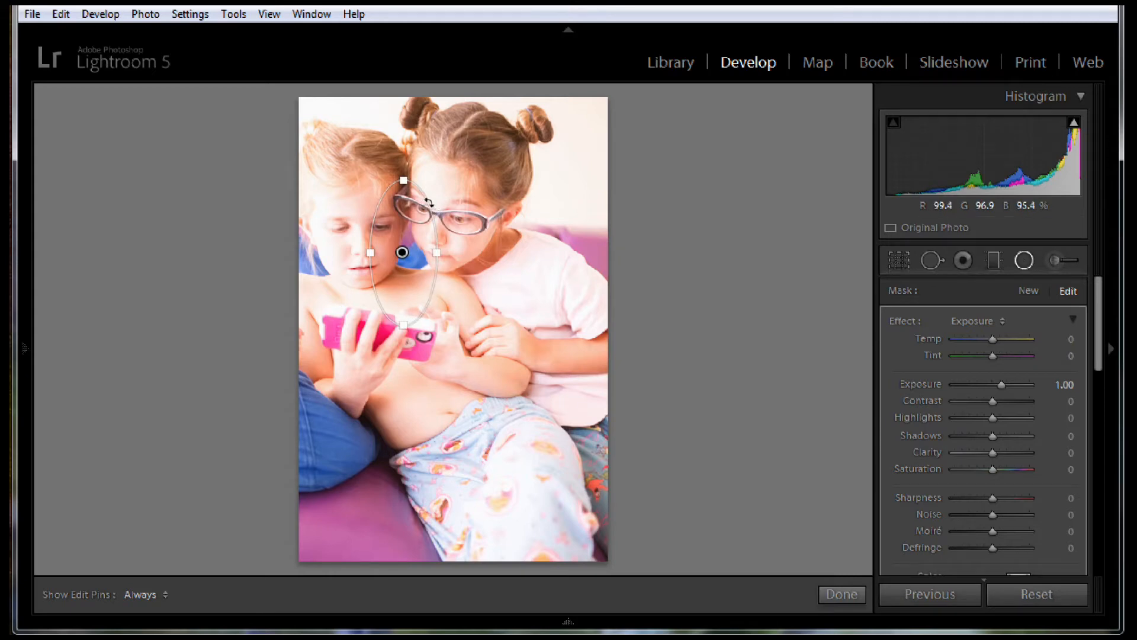
drag(428, 202, 427, 229)
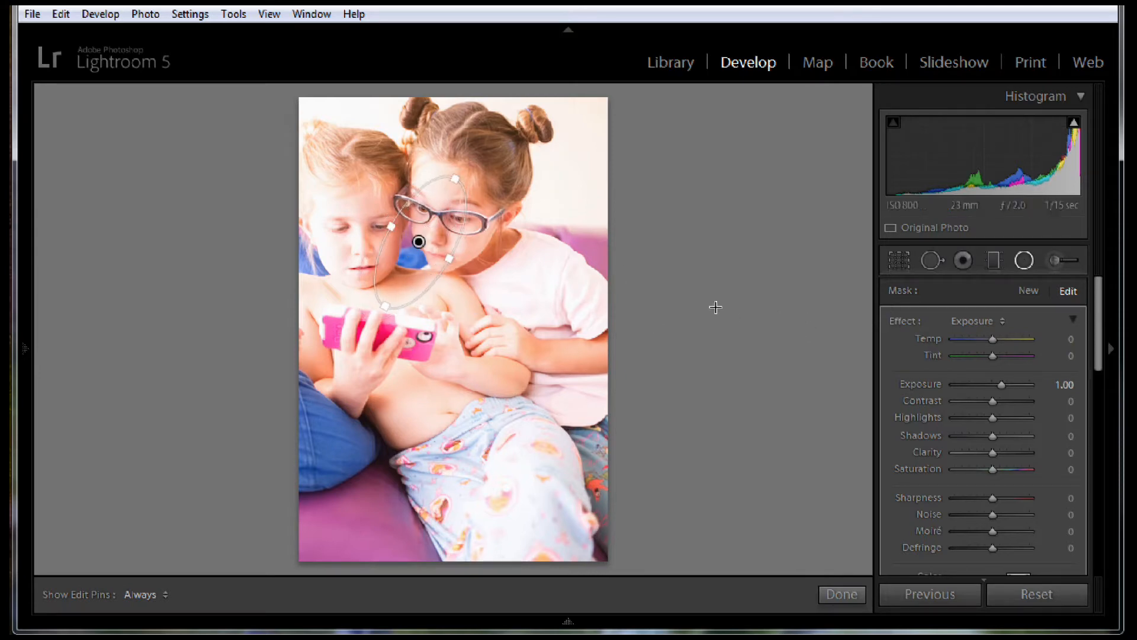
Set the radial filter's exposure to -1.24 to darken the area outside the ellipse
mouse_move(1096, 318)
mouse_down()
mouse_move(1093, 391)
mouse_move(1095, 302)
mouse_up()
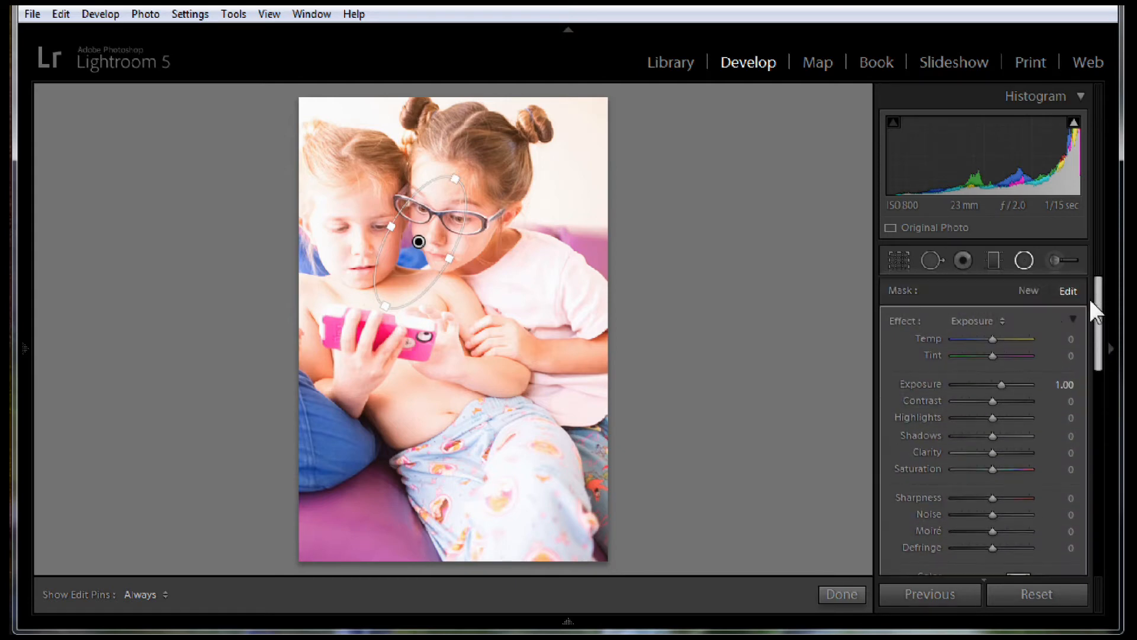
click(970, 384)
drag(970, 384, 979, 384)
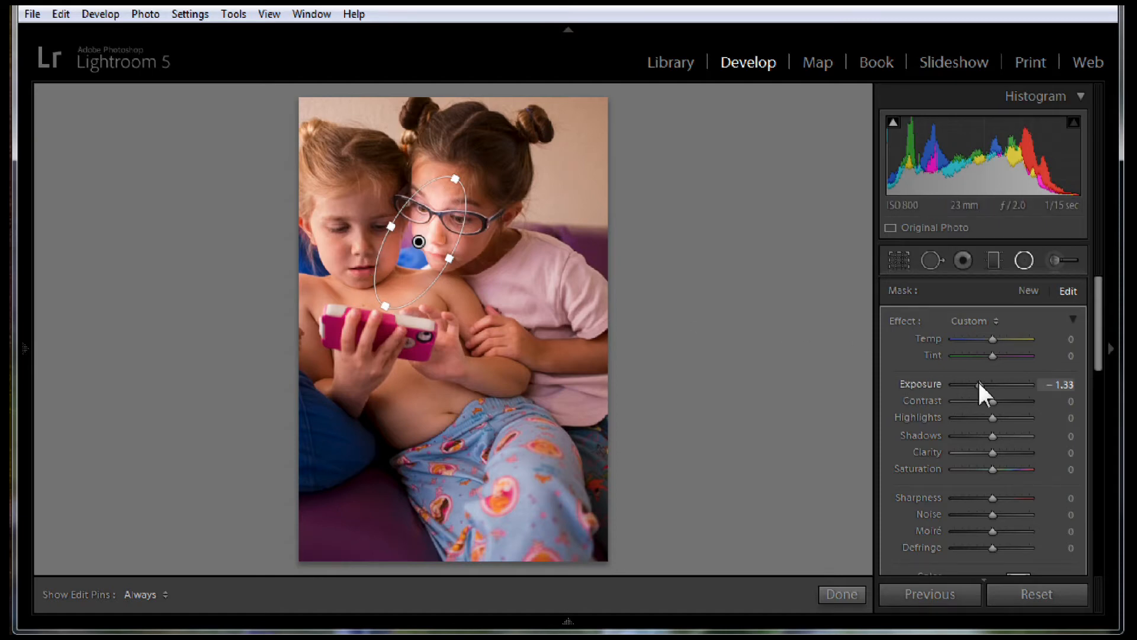
drag(979, 384, 980, 384)
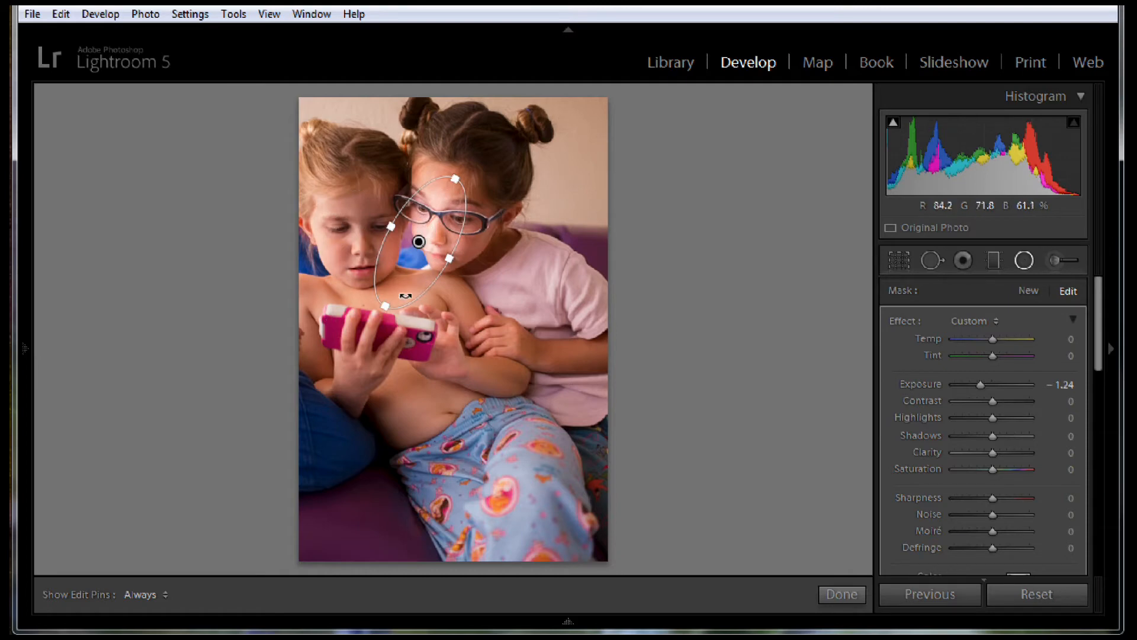
Set the radial filter's sharpness to -100 and its feather to 71
click(1105, 341)
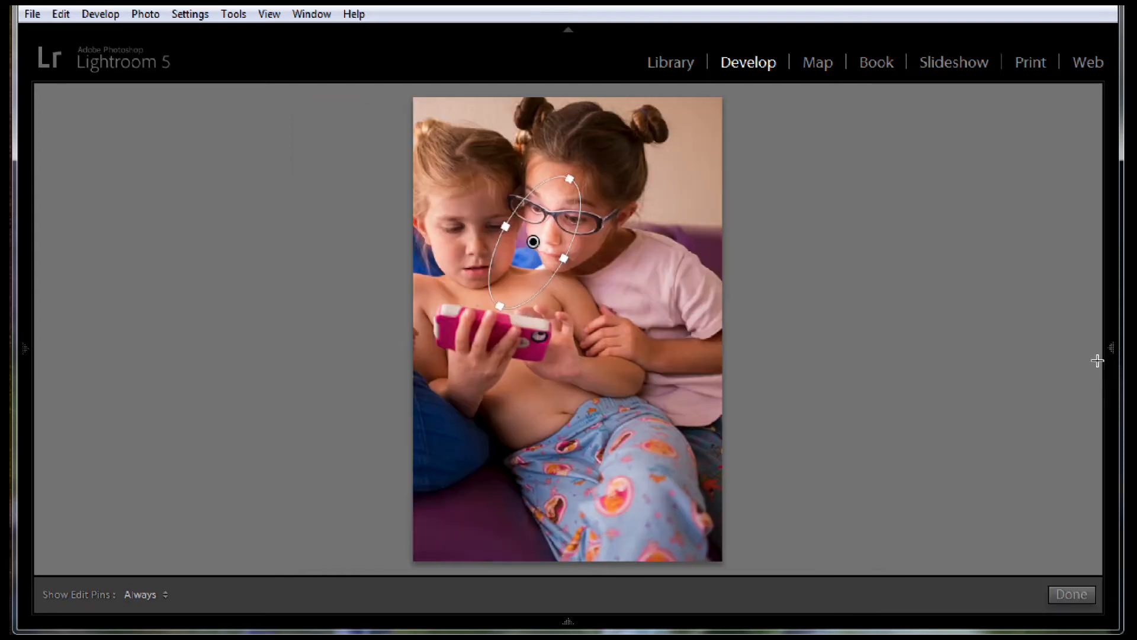
drag(1099, 339, 1100, 375)
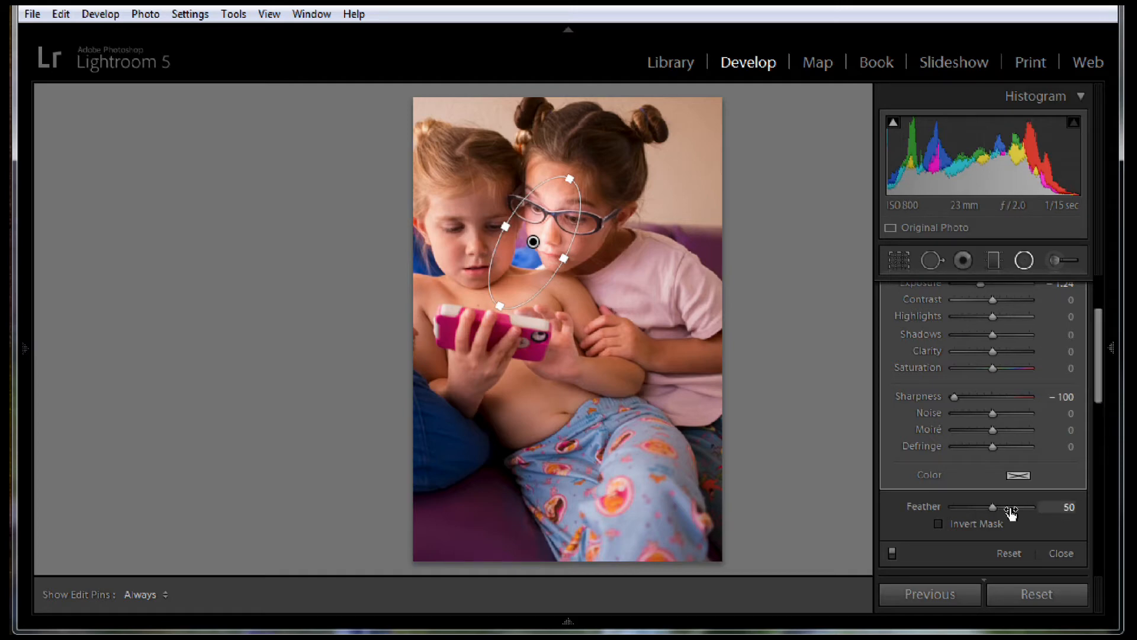
drag(999, 504, 1006, 503)
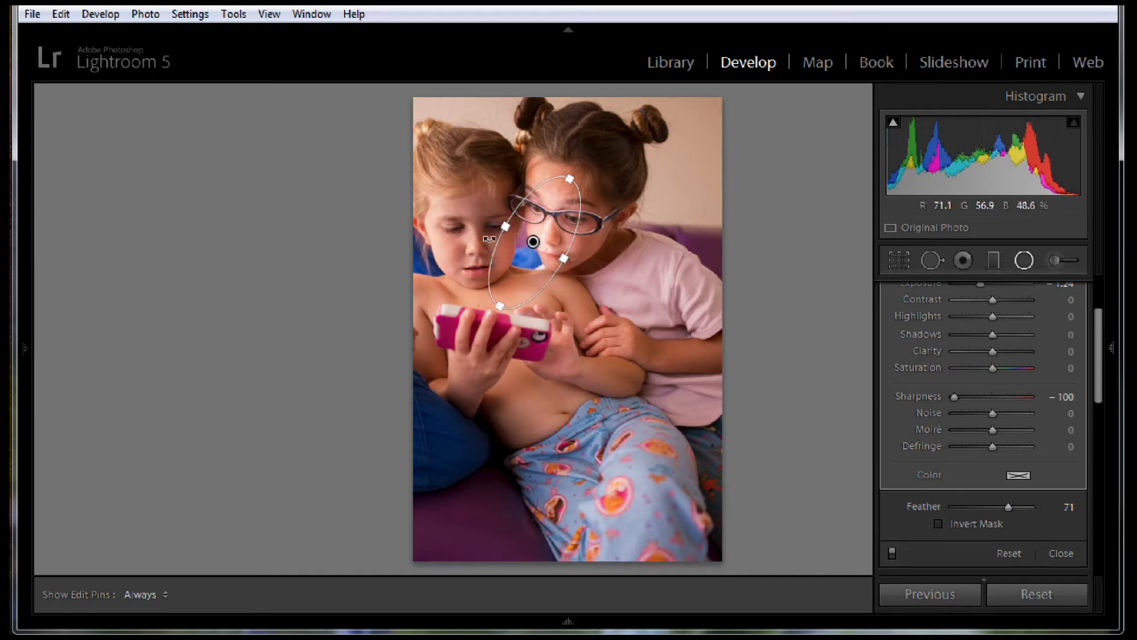
key(Tab)
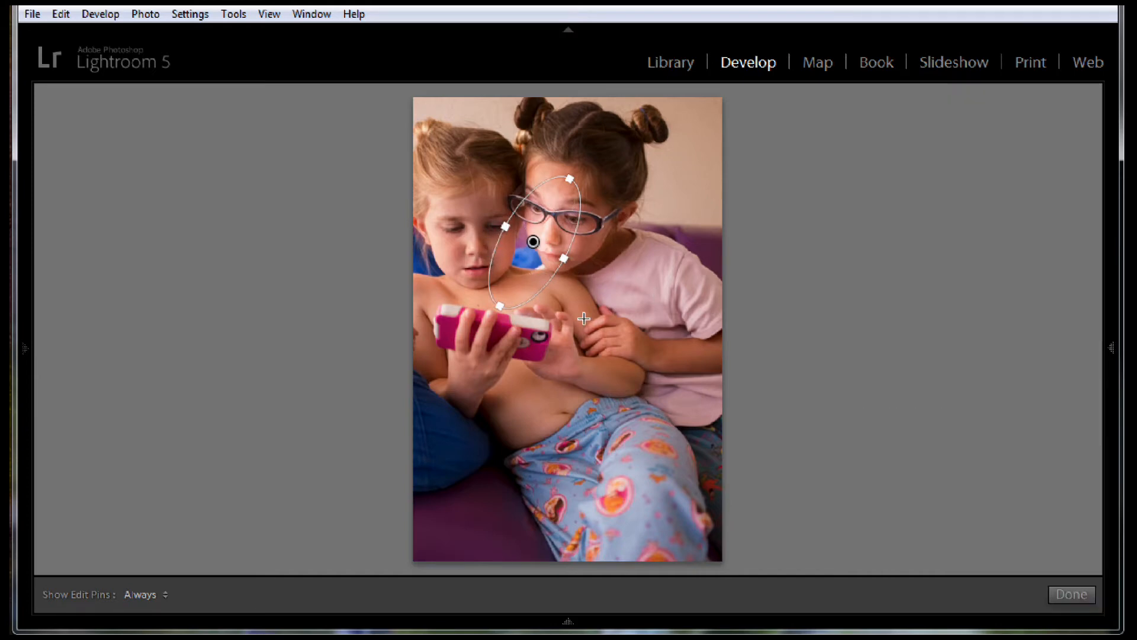
click(1114, 348)
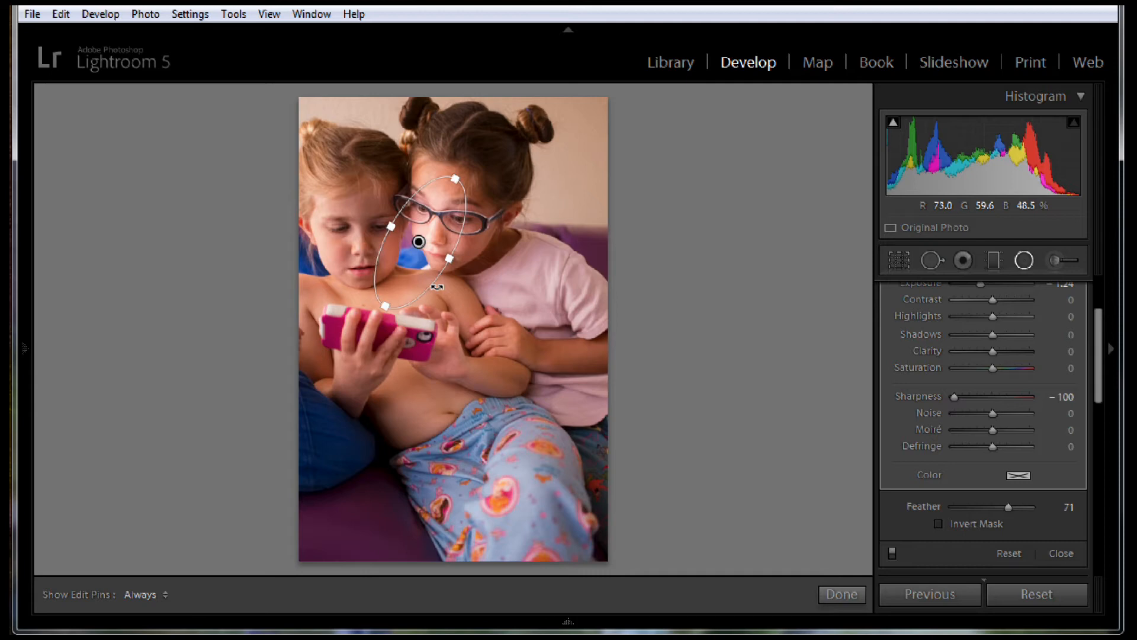
Duplicate the radial filter almost in place and set the copy's exposure to -0.78 and temperature to -38
key(alt)
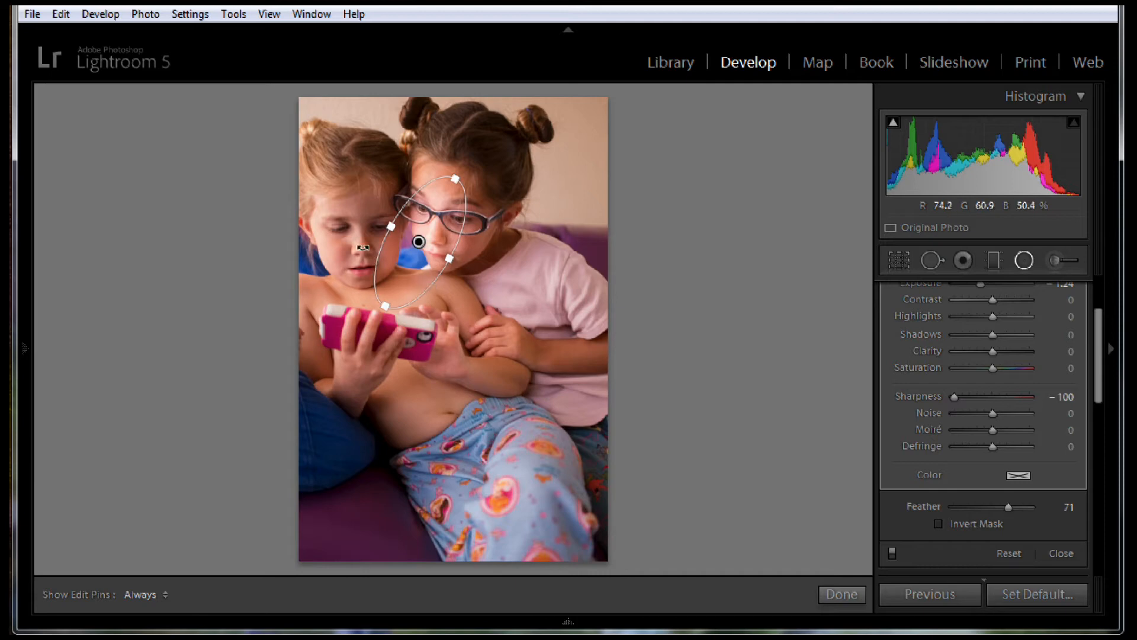
drag(419, 243, 417, 250)
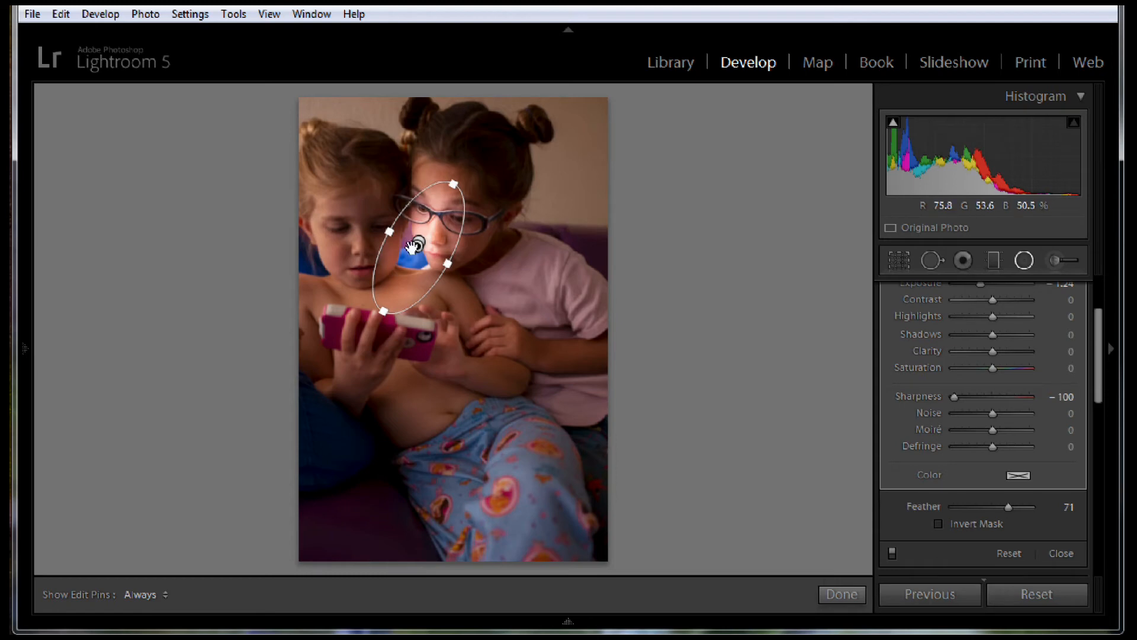
drag(1100, 328, 1102, 321)
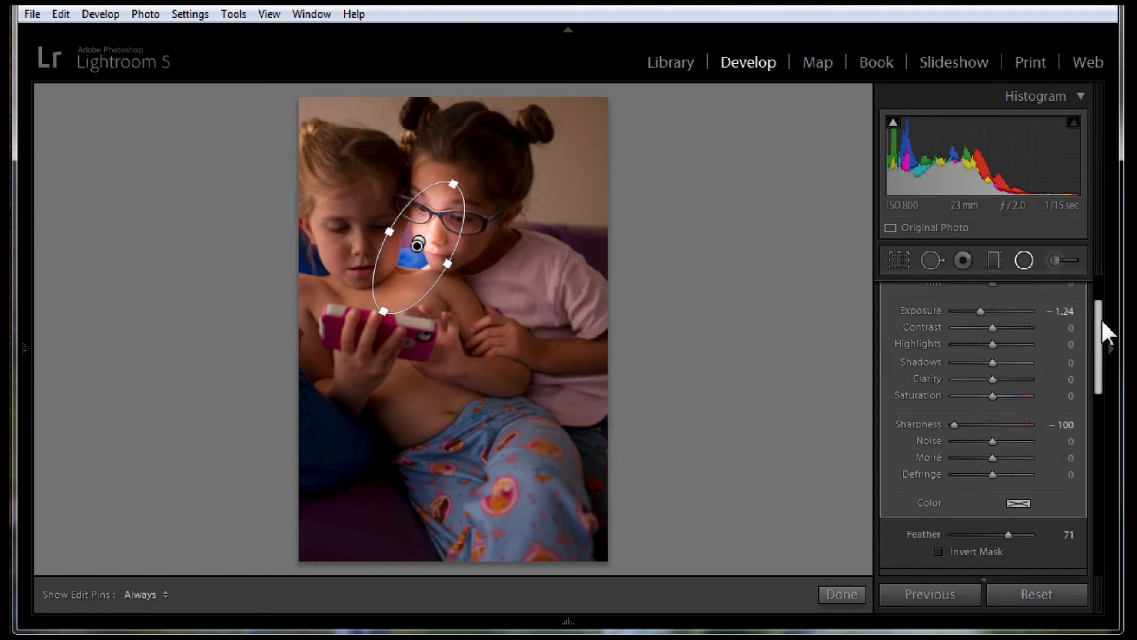
drag(984, 313, 986, 310)
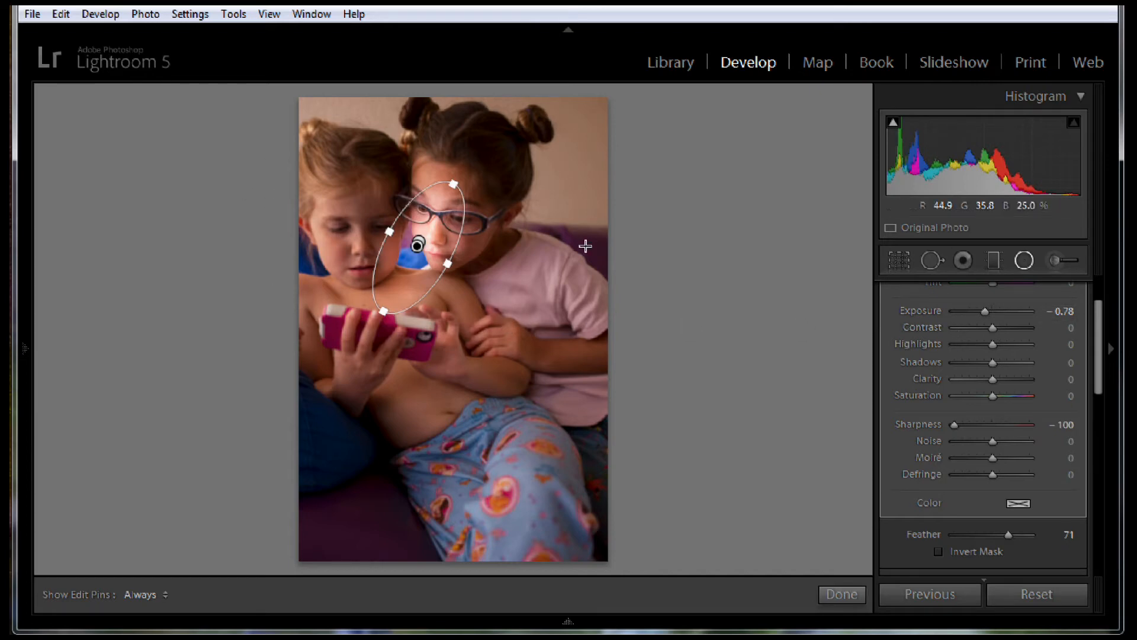
drag(1096, 326, 1095, 304)
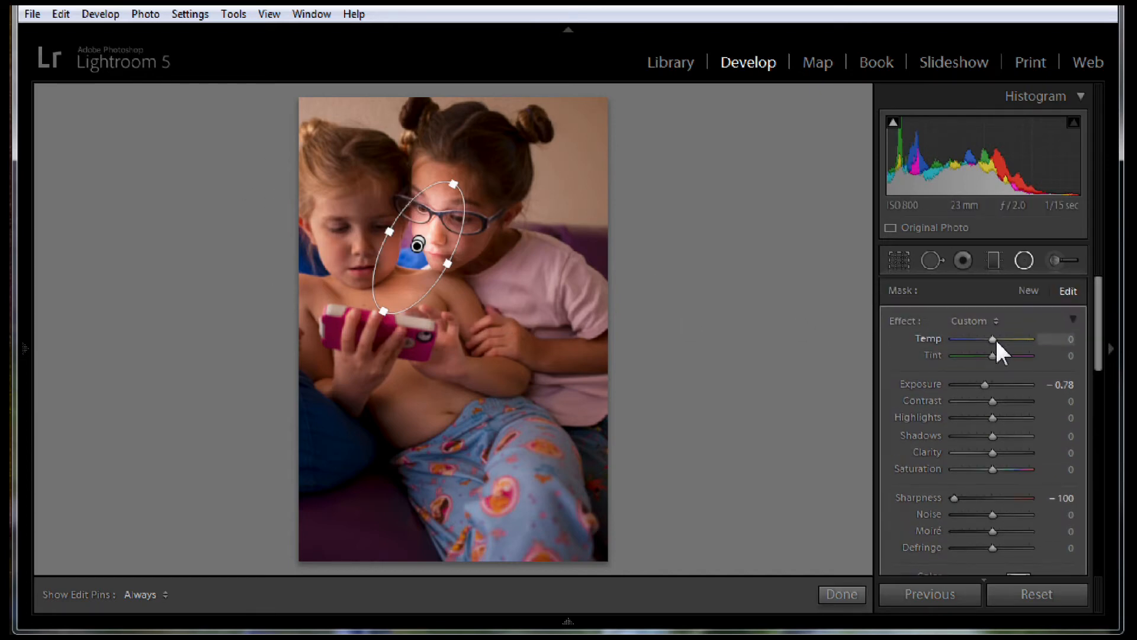
drag(993, 338, 978, 339)
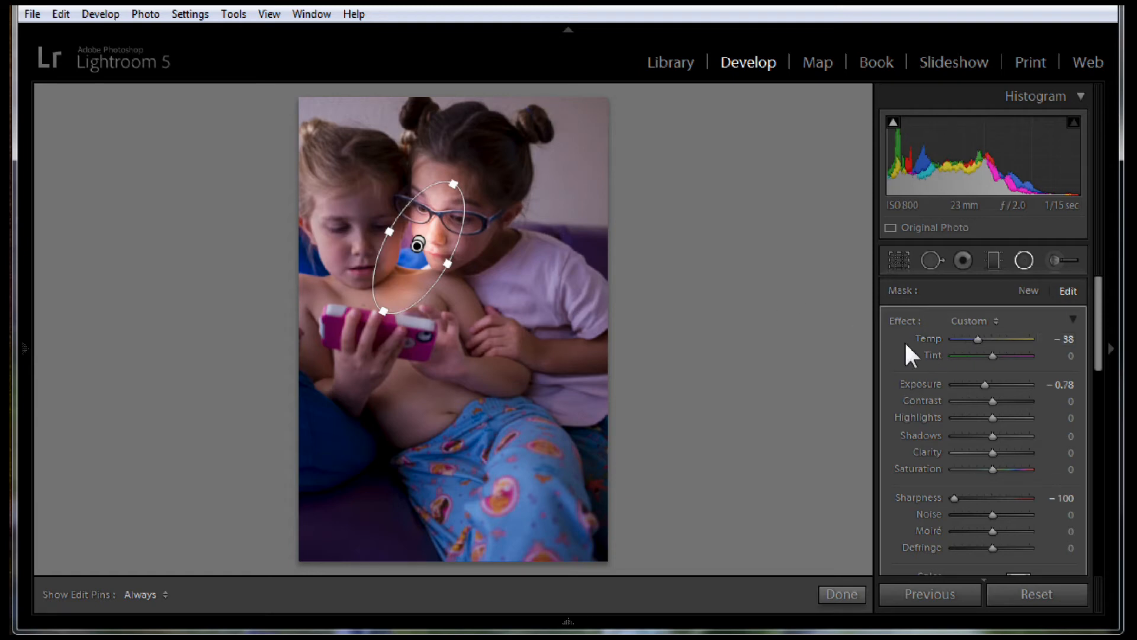
Duplicate the cooled radial filter over the same area to stack its darkening and blue tint
scroll(1098, 329, down, 1)
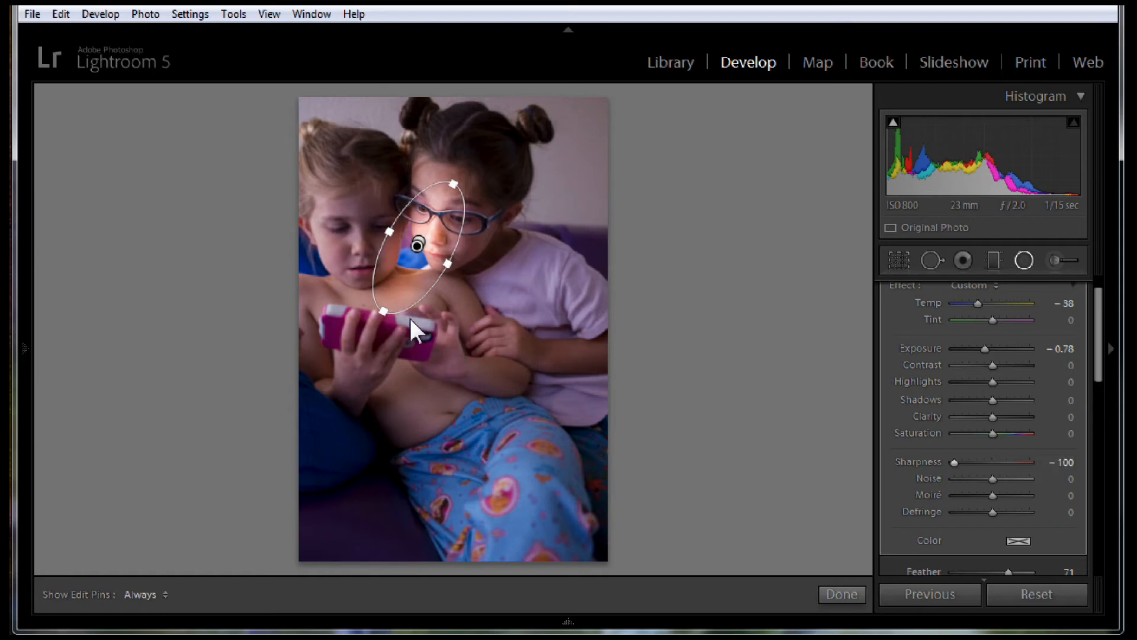
key(alt)
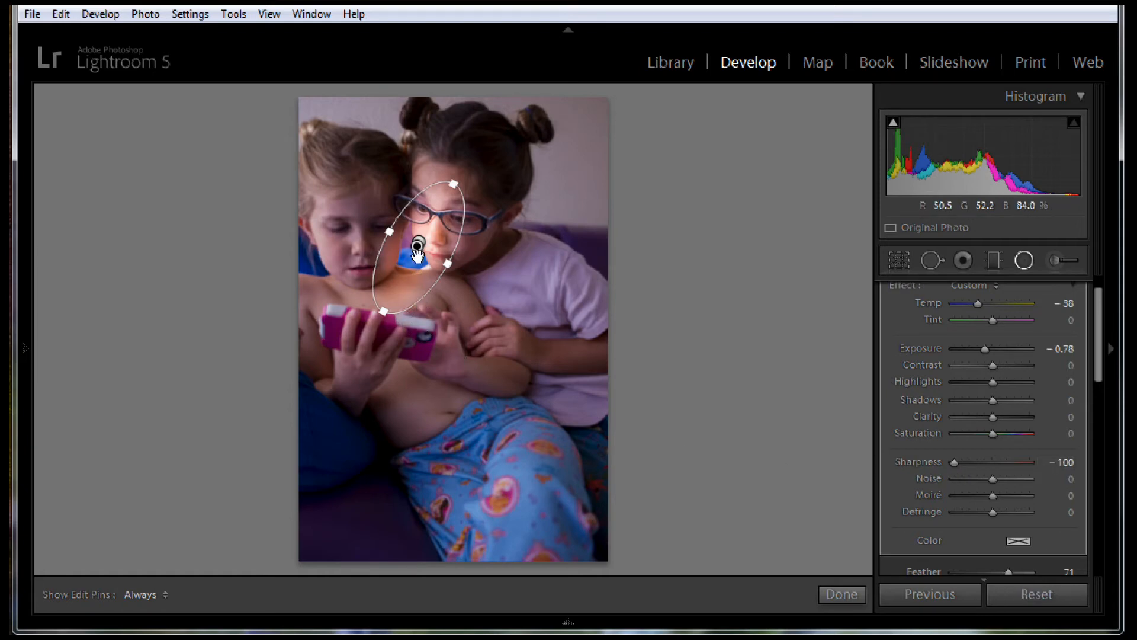
key(alt)
key(alt)
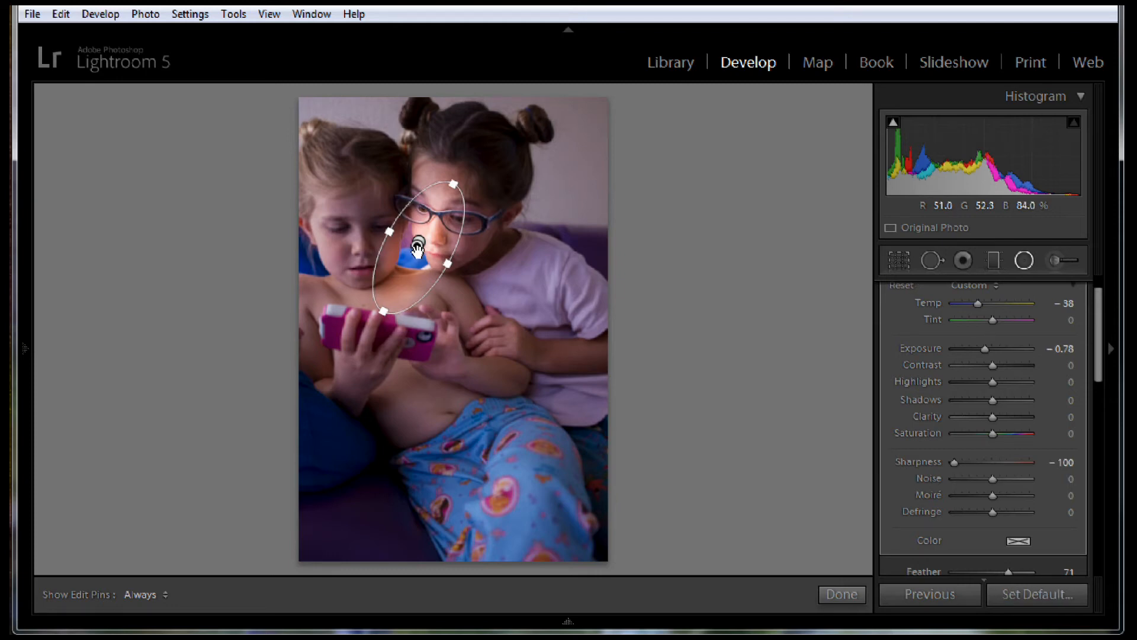
mouse_move(418, 251)
mouse_down()
mouse_move(418, 261)
mouse_move(418, 247)
mouse_up()
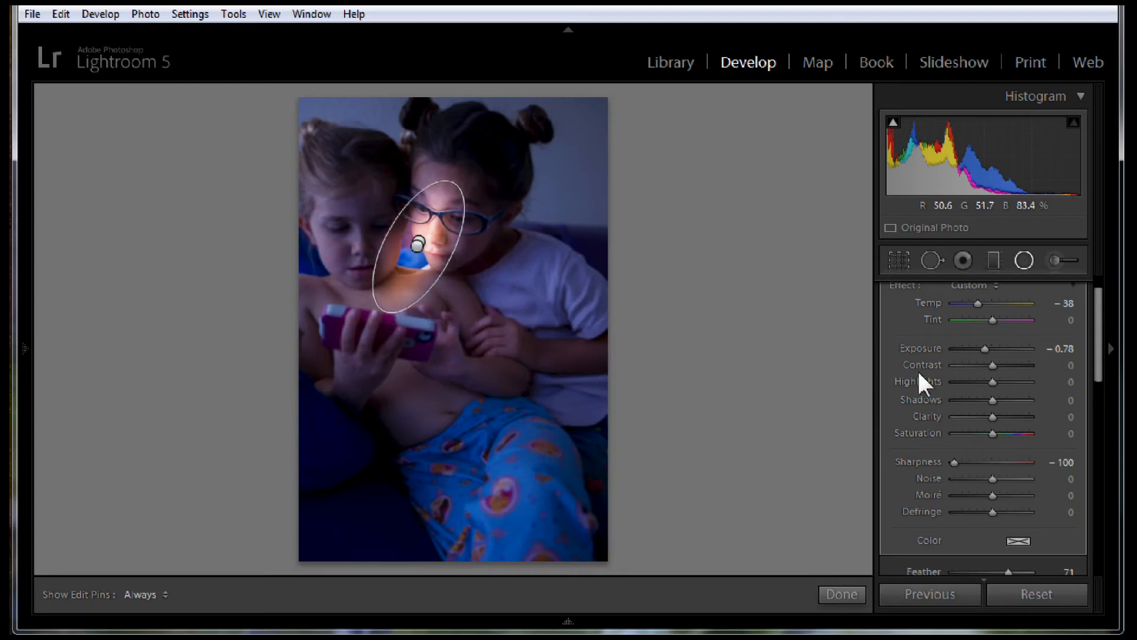
Reset the newest radial filter's exposure to 0.00 and set its temperature to -6
drag(1096, 354, 1096, 346)
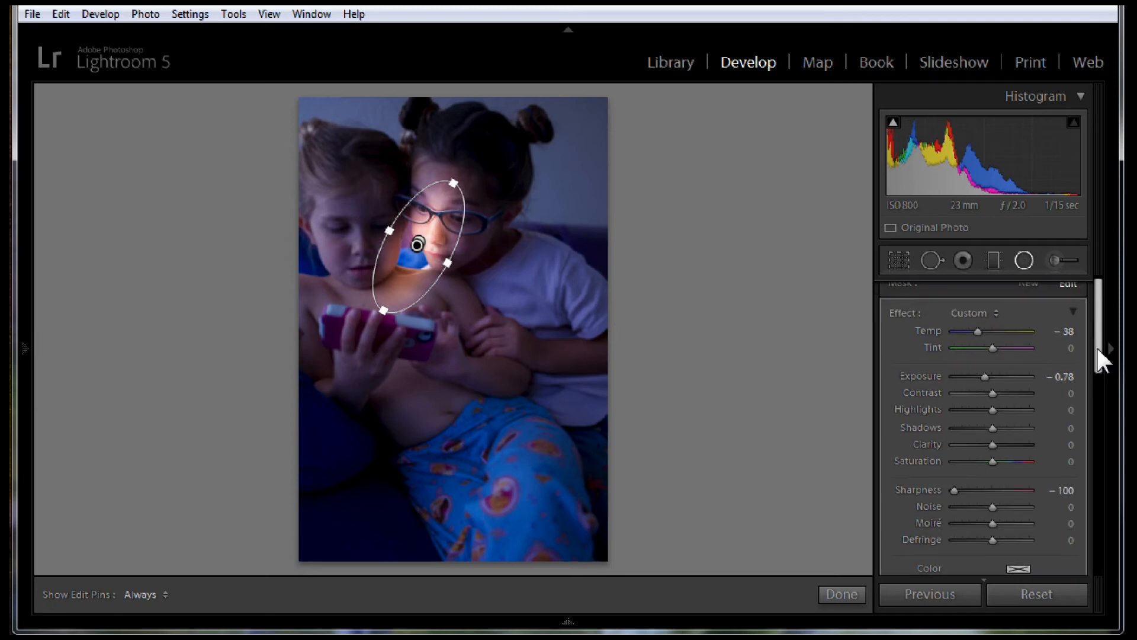
double_click(925, 374)
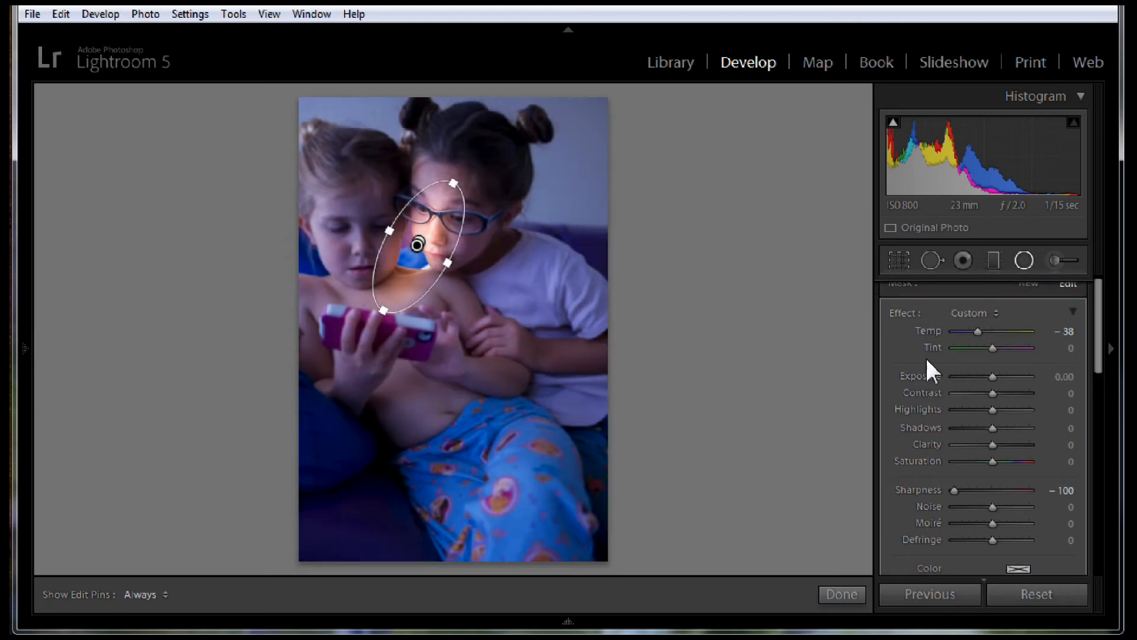
double_click(926, 330)
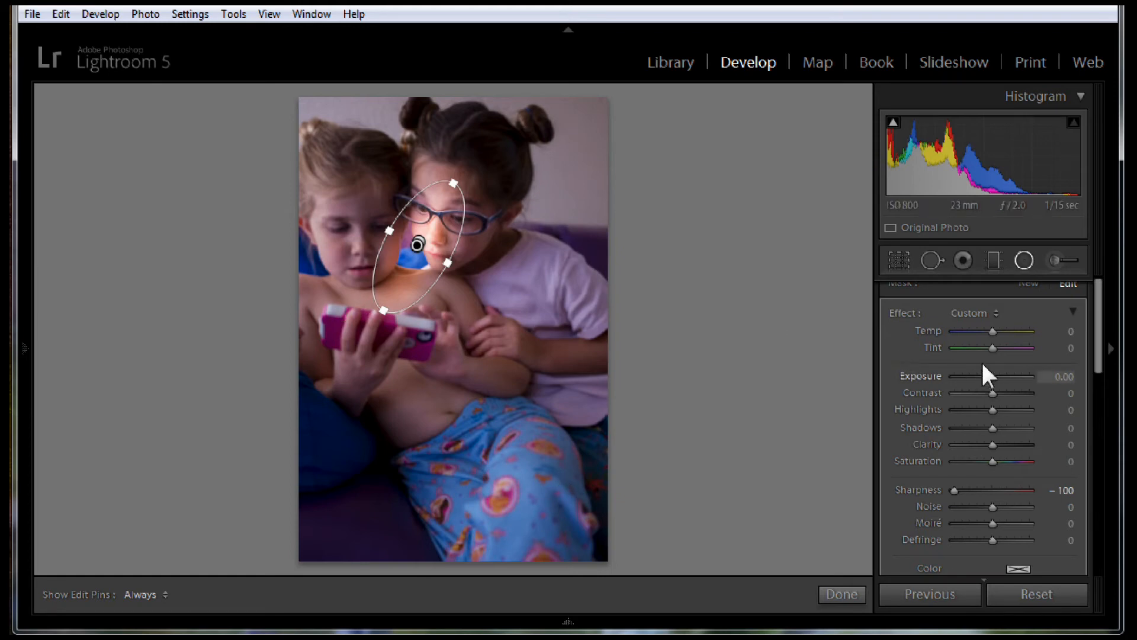
drag(991, 330, 988, 330)
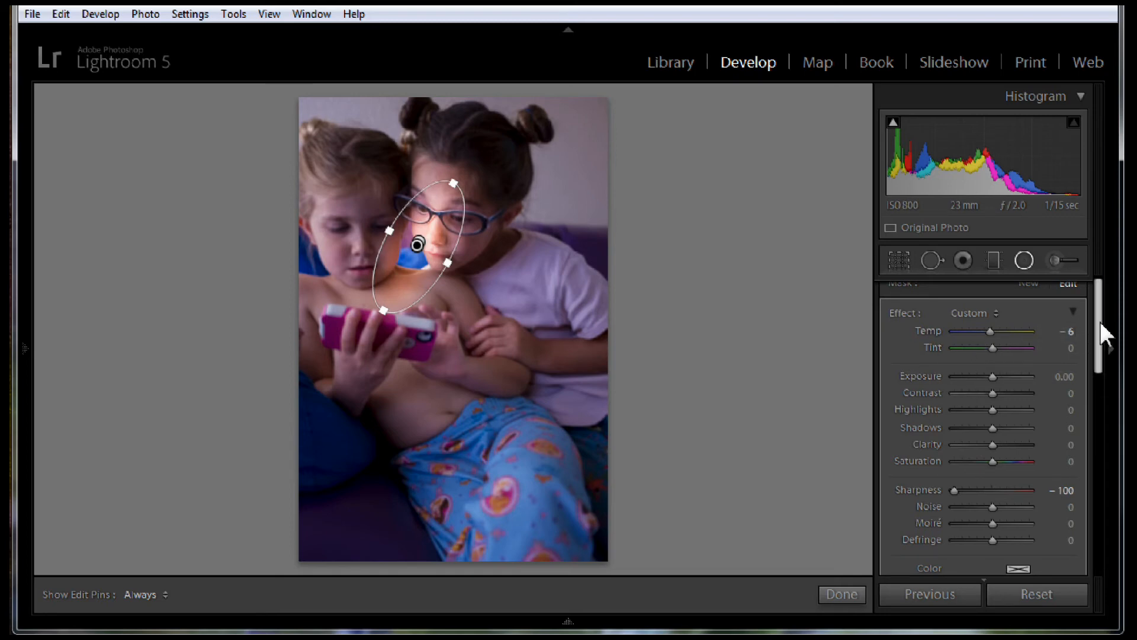
Duplicate the newest radial filter almost in place, just below the original between the two girls' faces
scroll(1099, 339, down, 3)
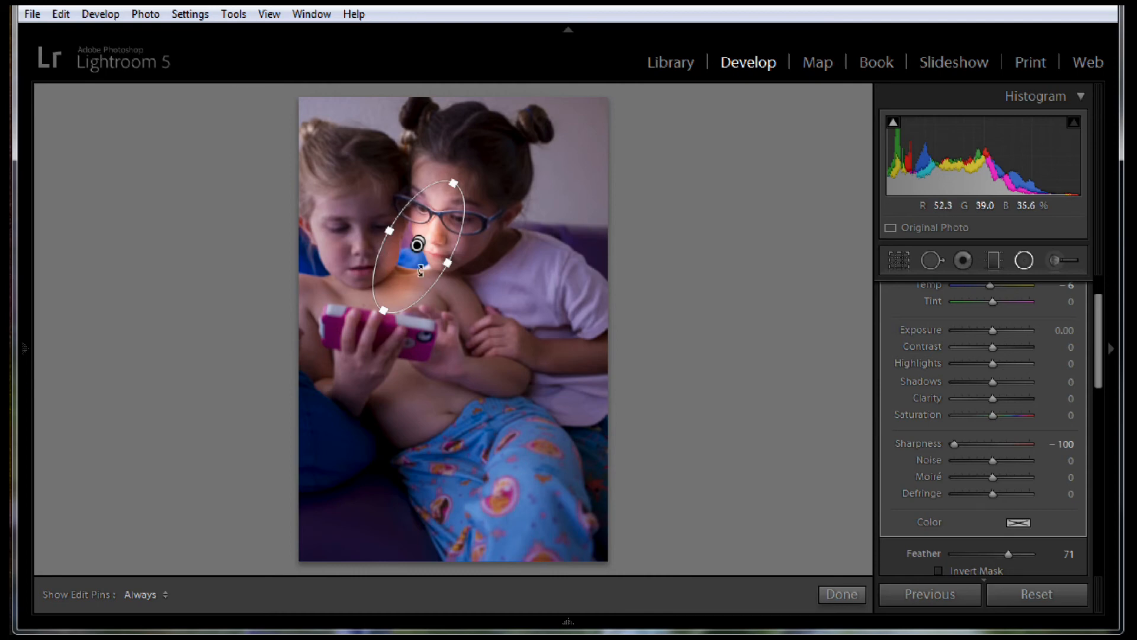
key(alt)
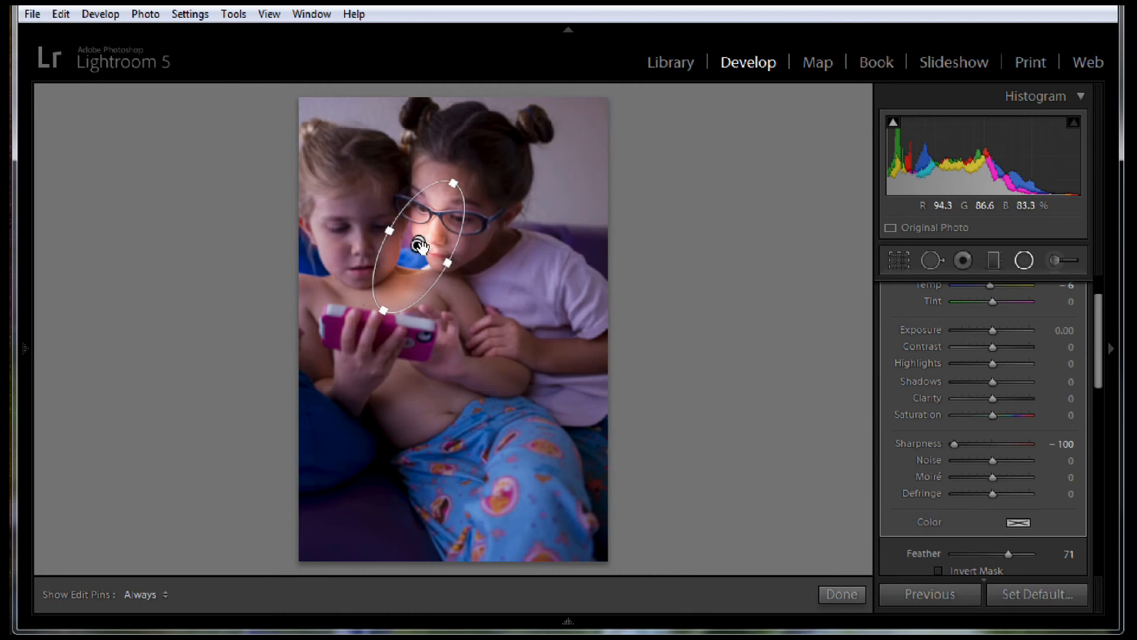
drag(418, 245, 419, 249)
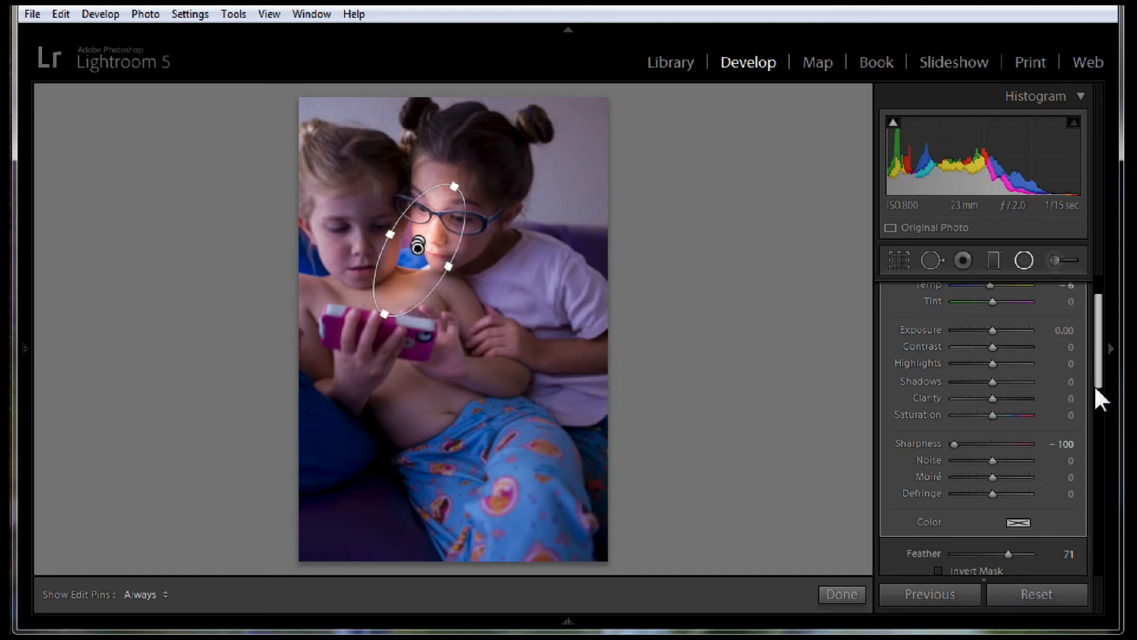
Invert the duplicated radial filter's mask so it affects the inside of the ellipse, and reset its sharpness to 0
scroll(1098, 386, down, 1)
drag(1097, 382, 1097, 403)
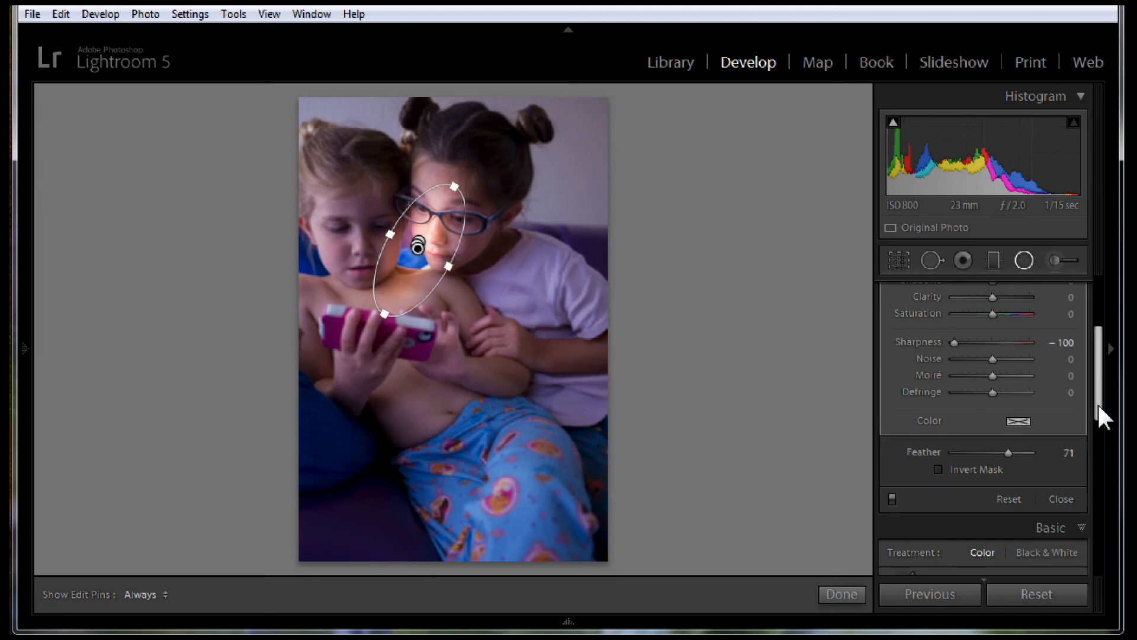
click(937, 467)
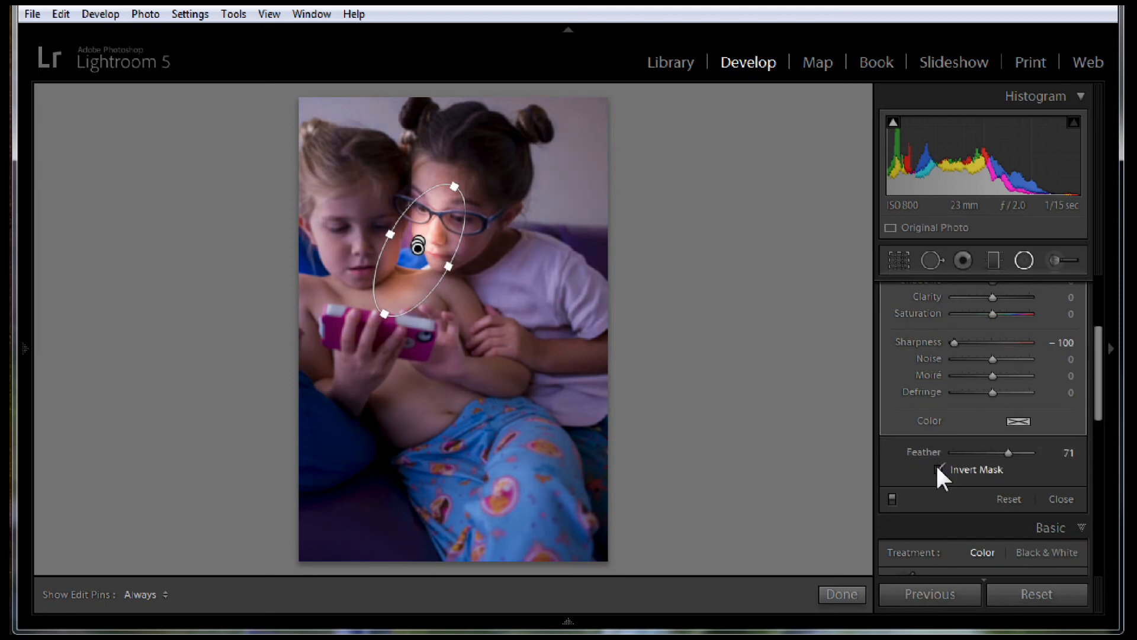
double_click(922, 340)
drag(1096, 350, 1057, 303)
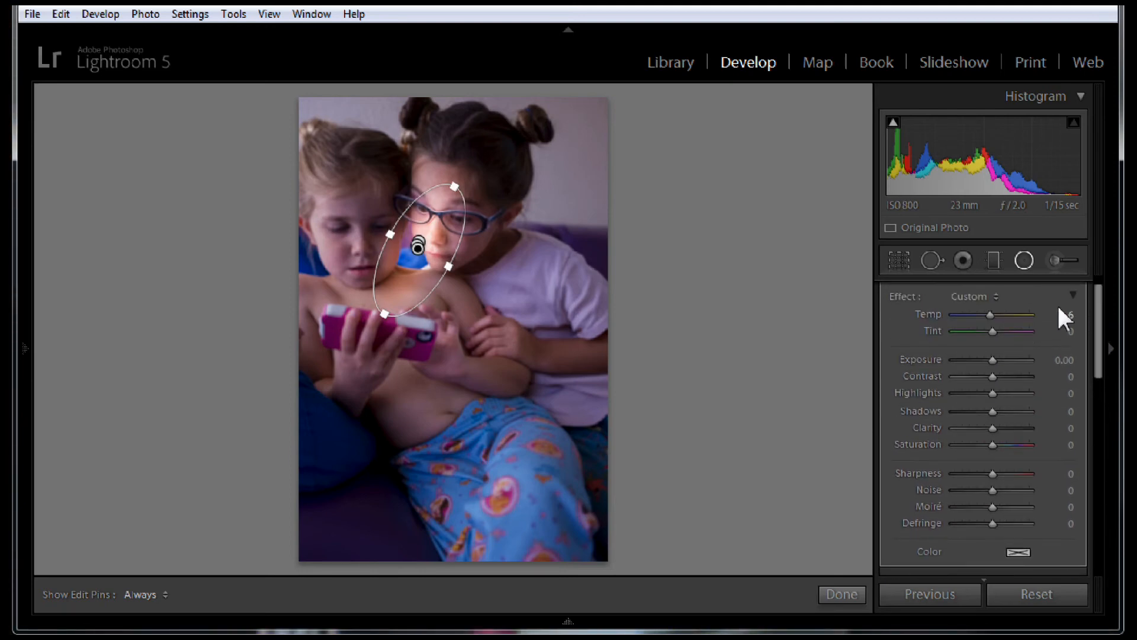
Set the inverted radial filter's temperature to -26, clarity to 26 and saturation to -15, and close the Radial Filter tool
mouse_move(990, 313)
mouse_down()
mouse_move(972, 320)
mouse_move(982, 326)
mouse_up()
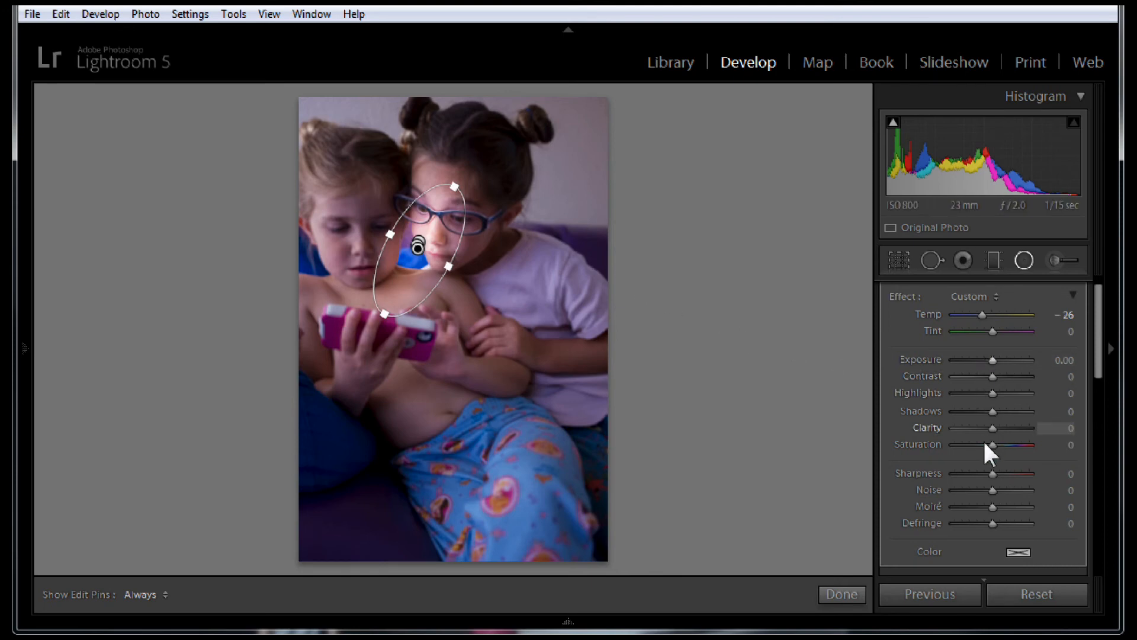
drag(992, 427, 1002, 428)
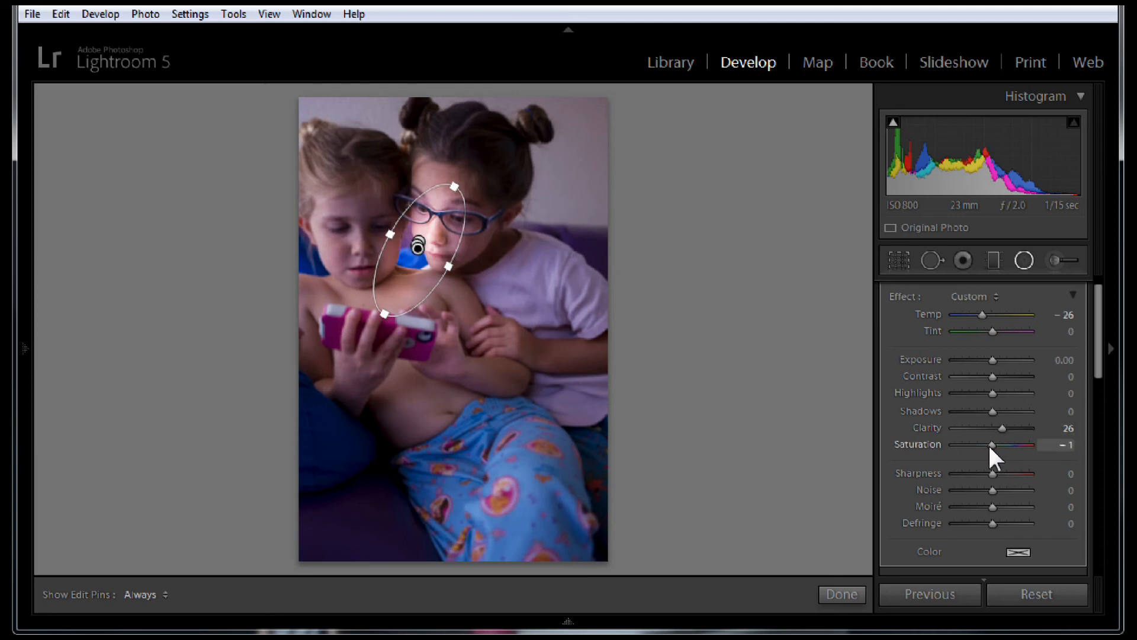
drag(989, 444, 985, 444)
drag(983, 446, 986, 445)
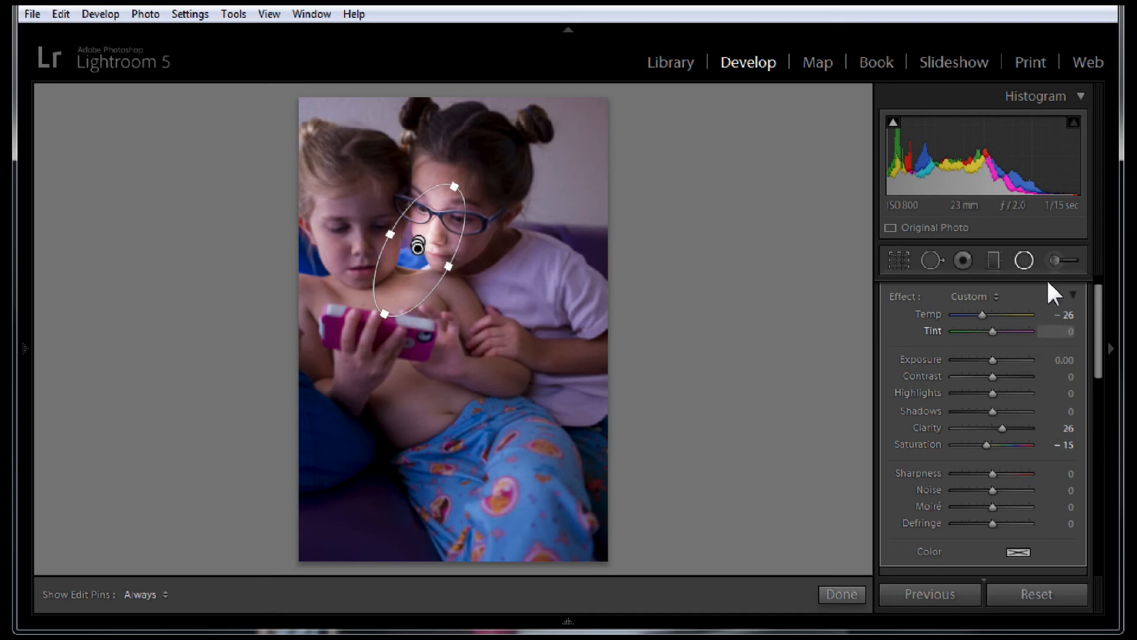
click(1019, 259)
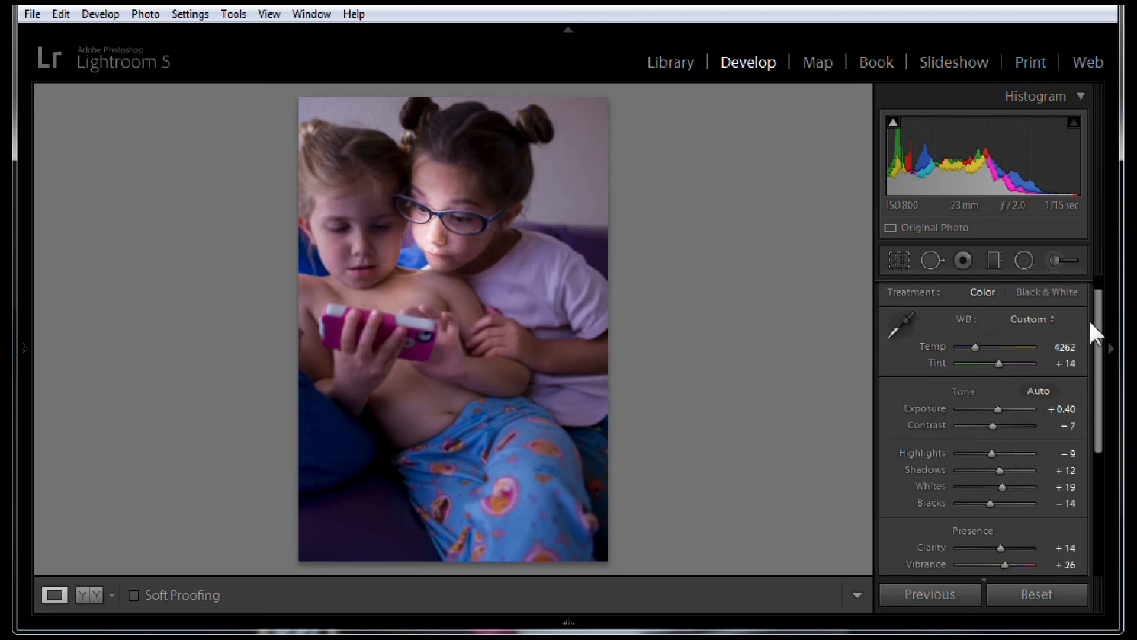
Add a Highlight Priority post-crop vignette with amount -55, midpoint 35, roundness +60 and feather 82
scroll(1097, 337, down, 5)
scroll(1092, 427, down, 1)
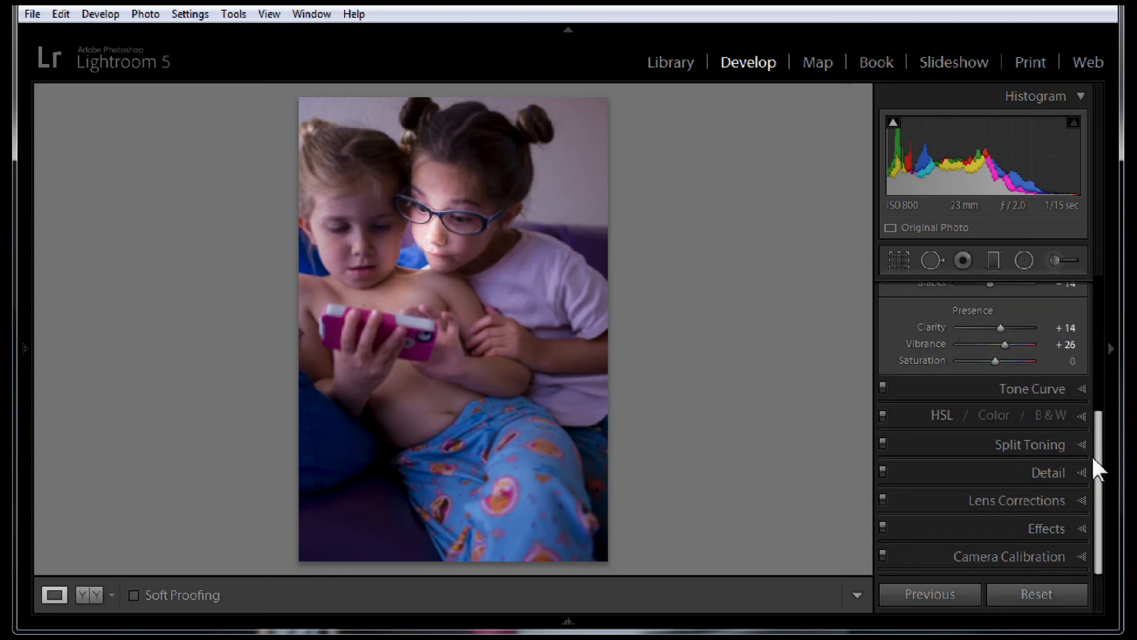
click(1076, 526)
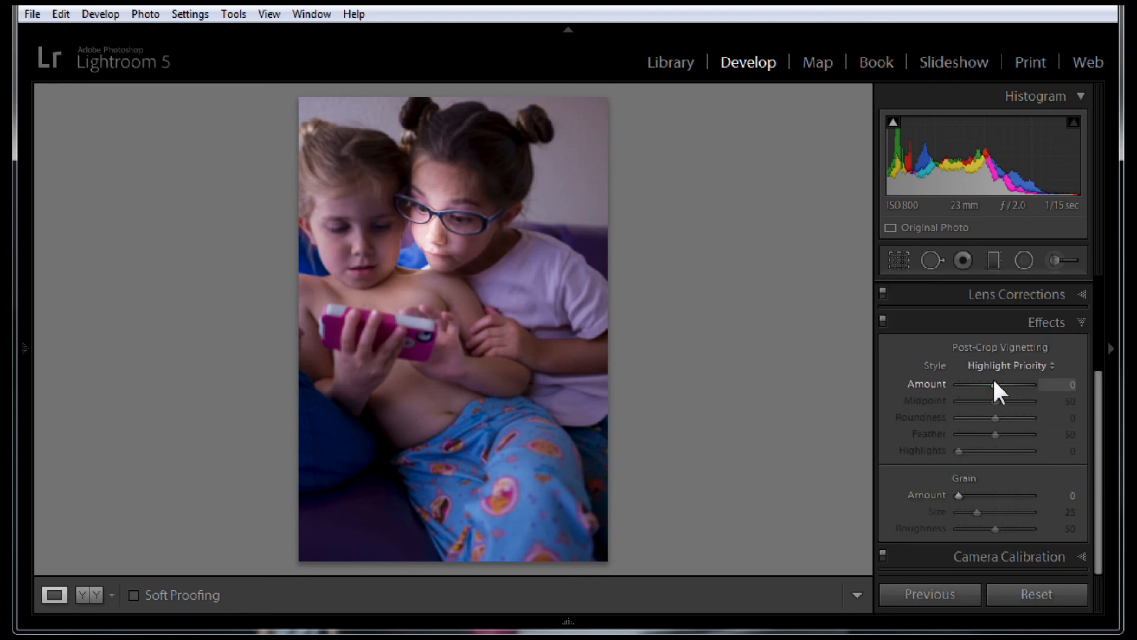
mouse_move(995, 384)
mouse_down()
mouse_move(961, 385)
mouse_move(973, 386)
mouse_up()
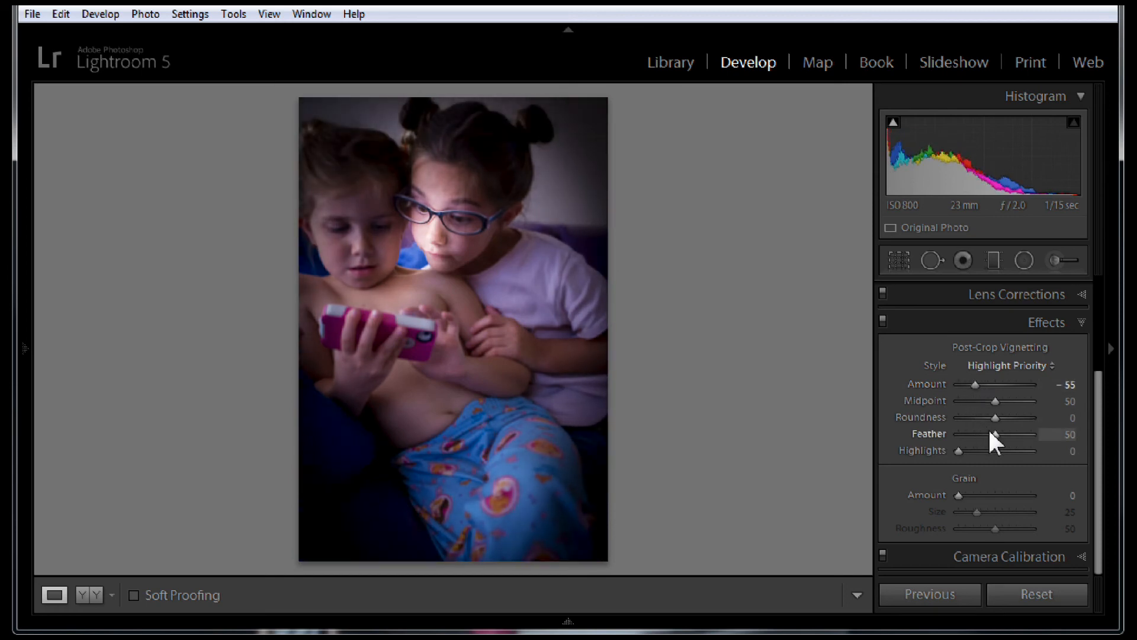
drag(995, 434, 983, 409)
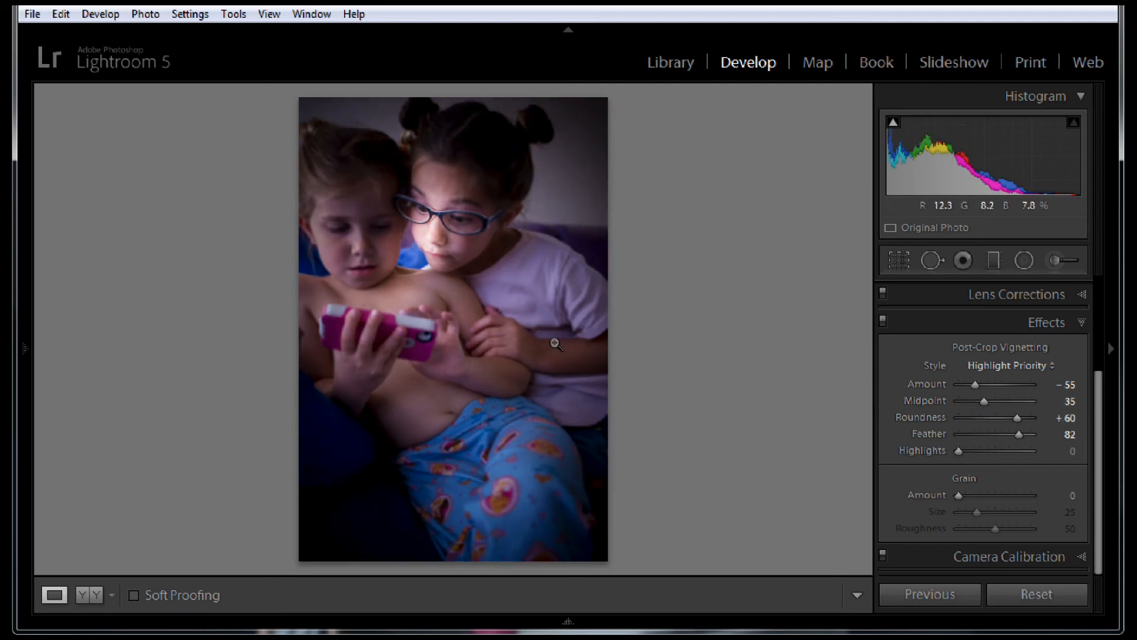
Inspect the lighting on the face of the girl with glasses up close
click(439, 232)
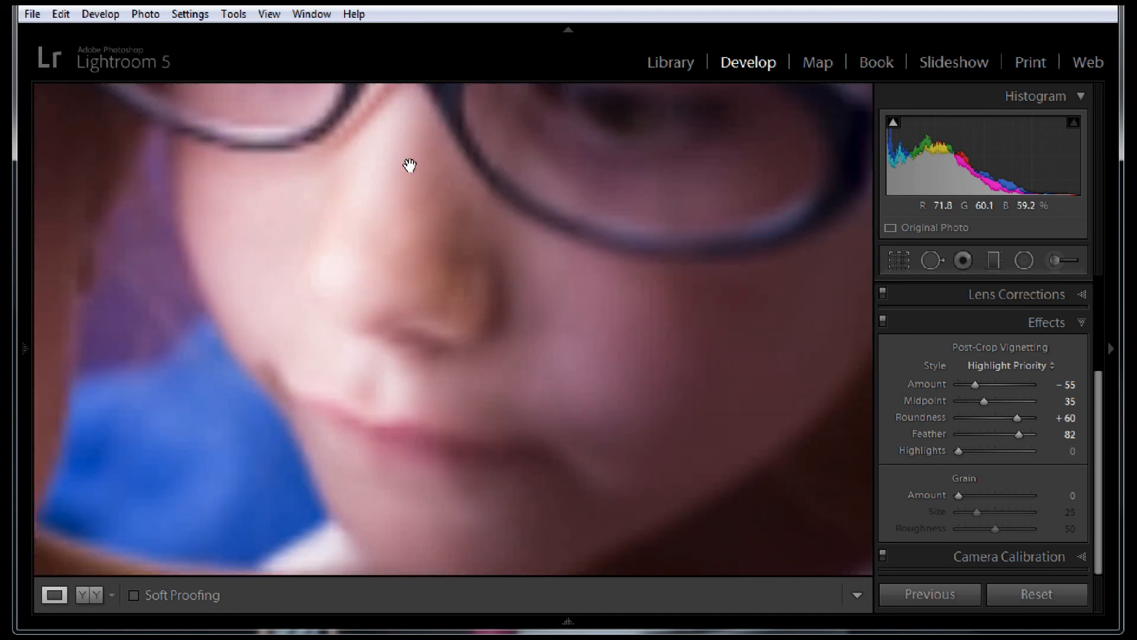
drag(408, 167, 496, 280)
click(494, 277)
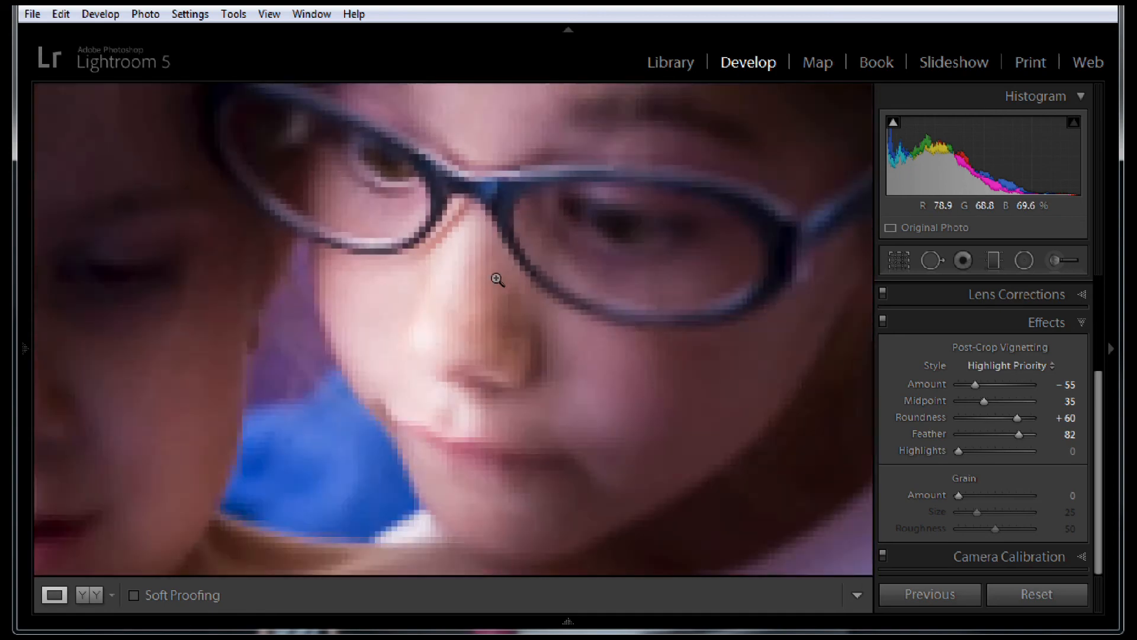